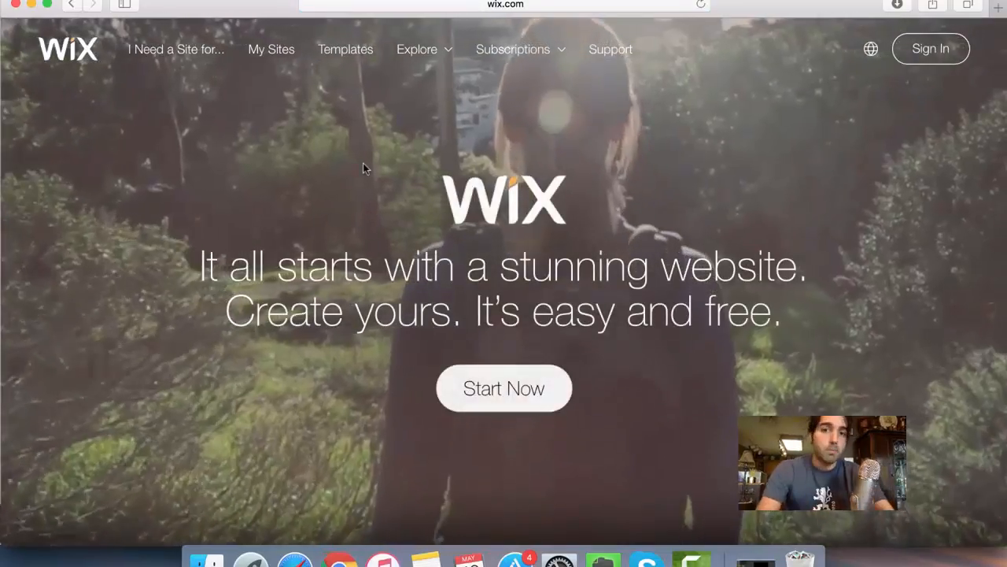
- Sign up for a new Wix account, entering and repeating the e-mail address and the account password
{"action": "left_click", "coordinate": [496, 398]}
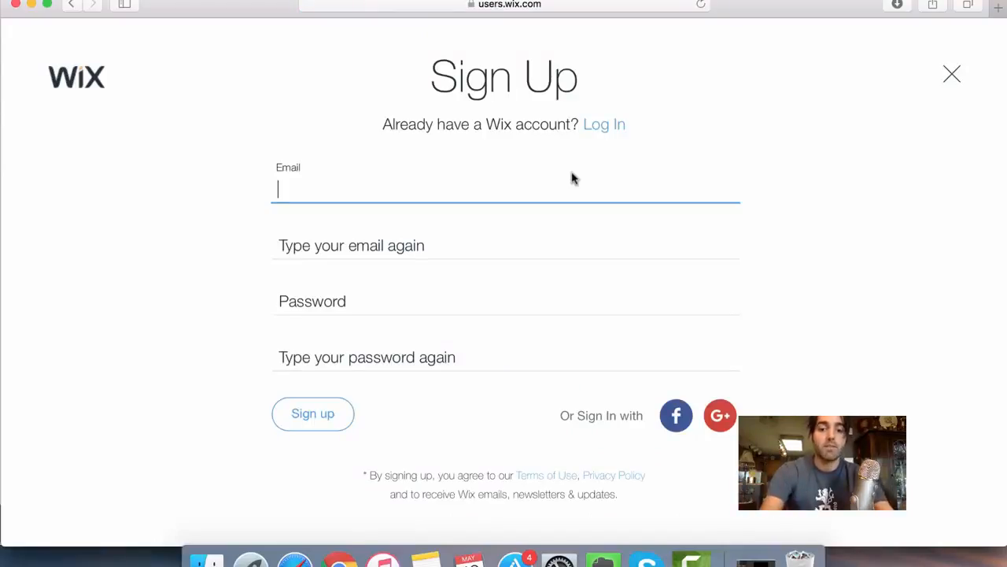
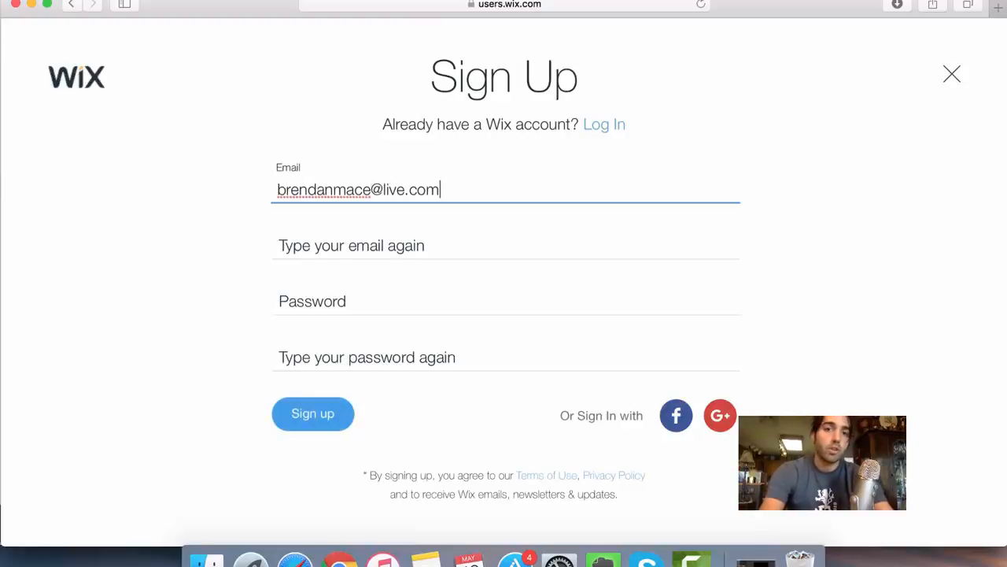
{"action": "key", "text": "Tab"}
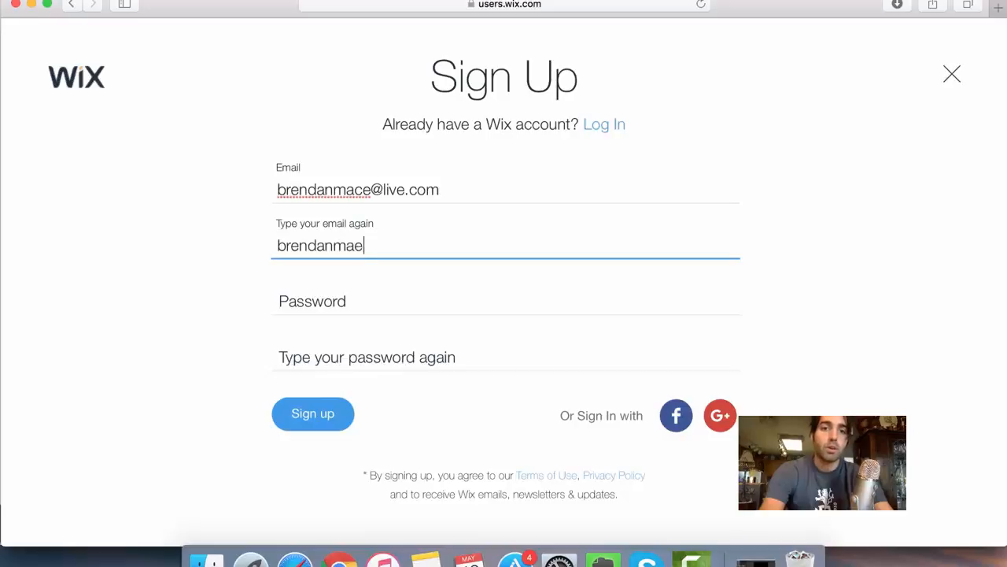
{"action": "key", "text": "Tab"}
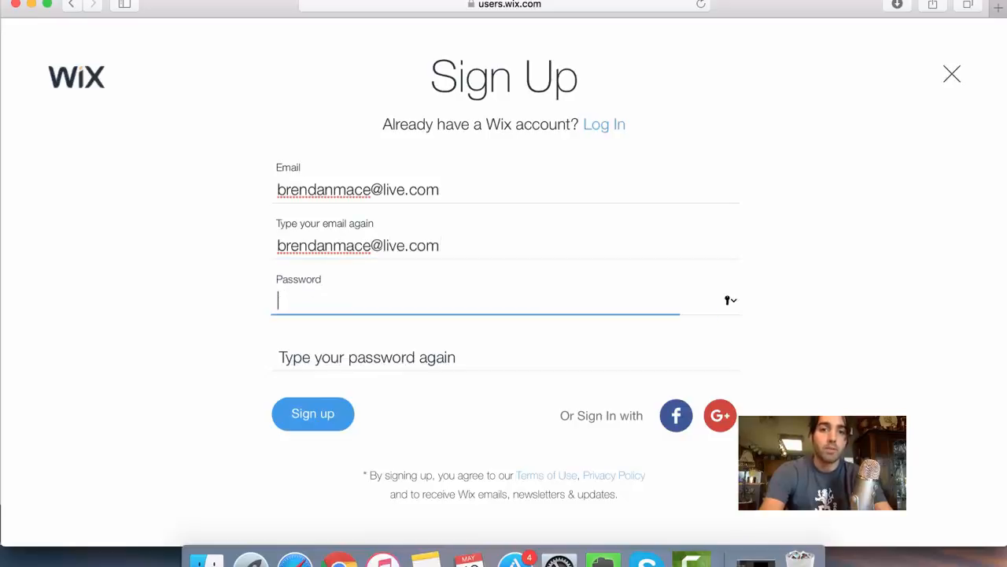
{"action": "key", "text": "Tab"}
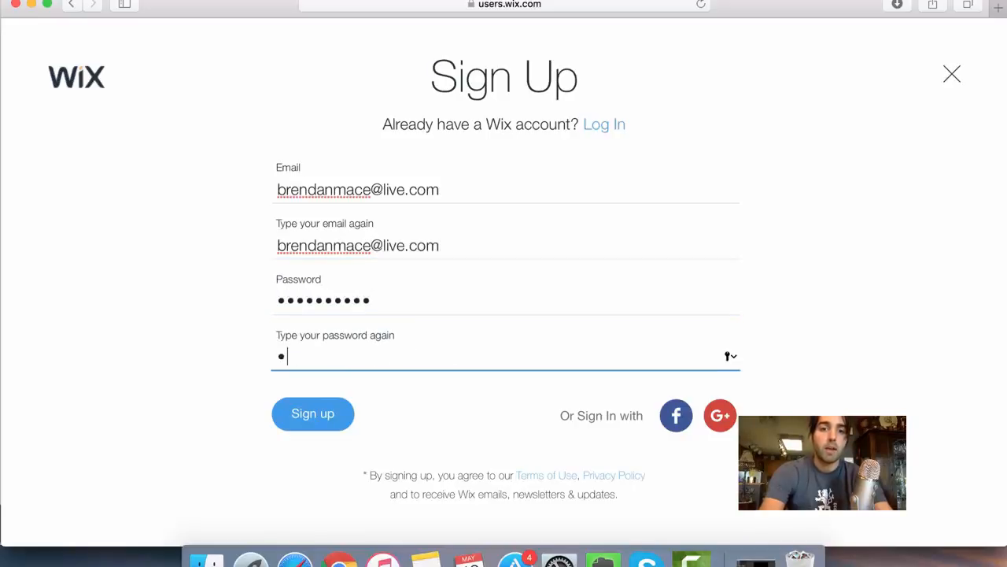
{"action": "left_click", "coordinate": [328, 414]}
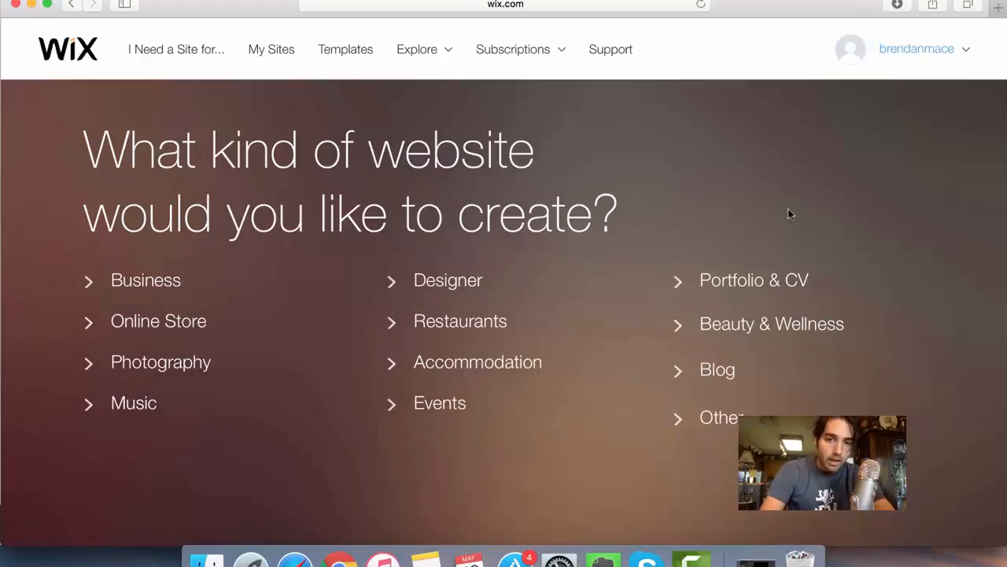
- Choose Small Businesses under Business as the kind of website and get started with the business templates
{"action": "mouse_move", "coordinate": [146, 292]}
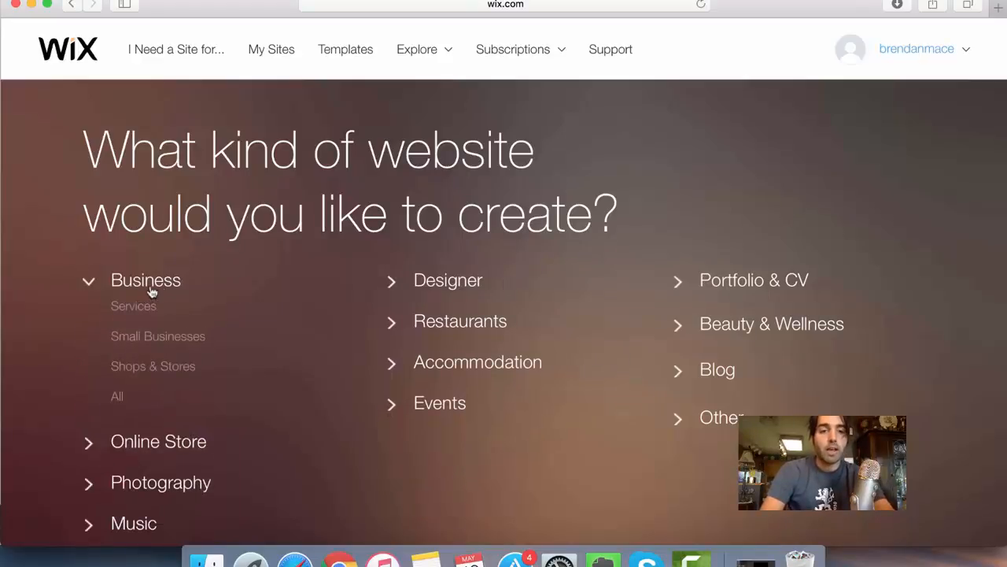
{"action": "left_click", "coordinate": [158, 337]}
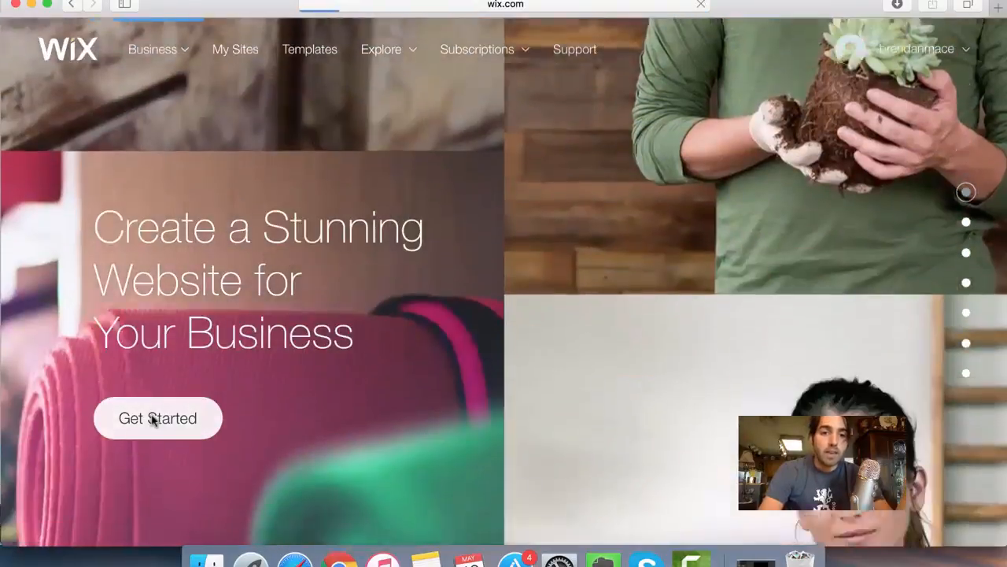
{"action": "left_click", "coordinate": [154, 420]}
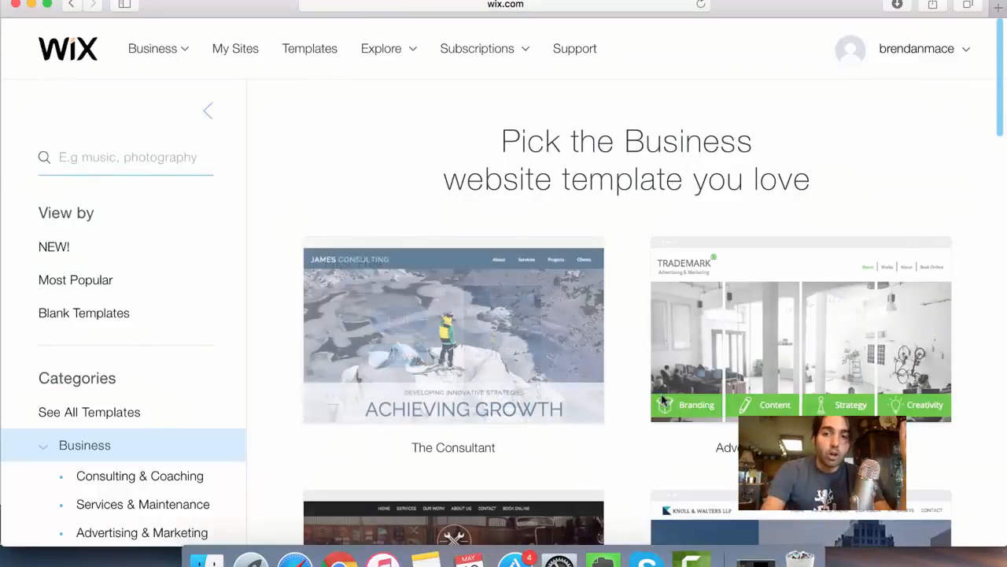
- Look through the Business website templates to compare the available designs
{"action": "scroll", "coordinate": [618, 425], "scroll_direction": "down", "scroll_amount": 3}
{"action": "scroll", "coordinate": [618, 425], "scroll_direction": "down", "scroll_amount": 2}
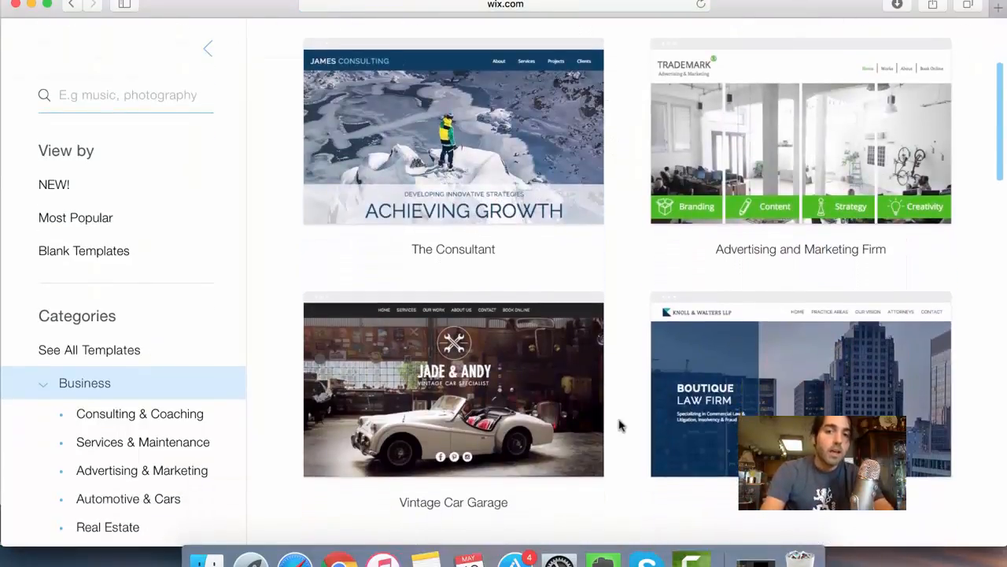
{"action": "scroll", "coordinate": [619, 425], "scroll_direction": "down", "scroll_amount": 4}
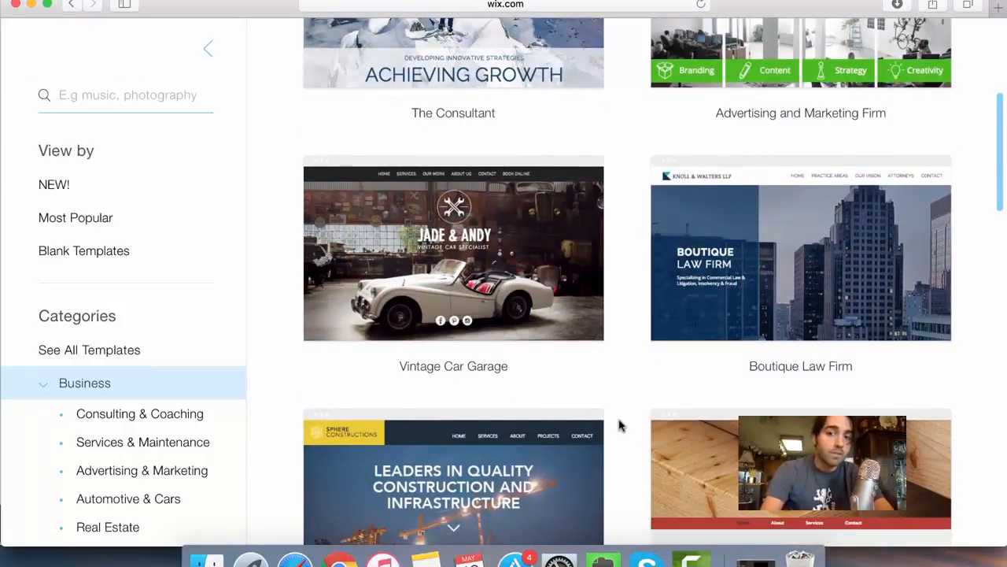
{"action": "scroll", "coordinate": [619, 425], "scroll_direction": "down", "scroll_amount": 7}
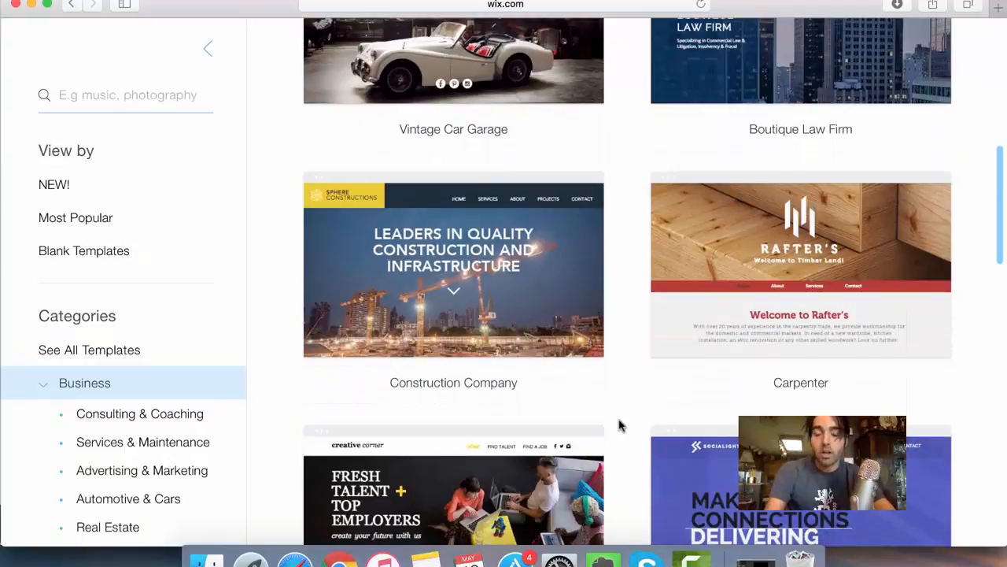
{"action": "scroll", "coordinate": [619, 425], "scroll_direction": "down", "scroll_amount": 3}
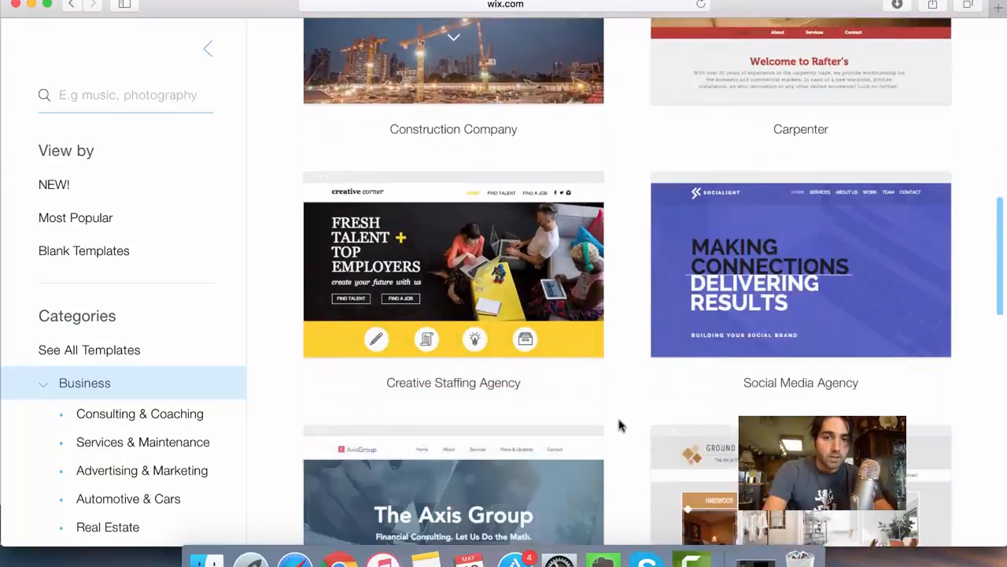
{"action": "scroll", "coordinate": [619, 425], "scroll_direction": "down", "scroll_amount": 1}
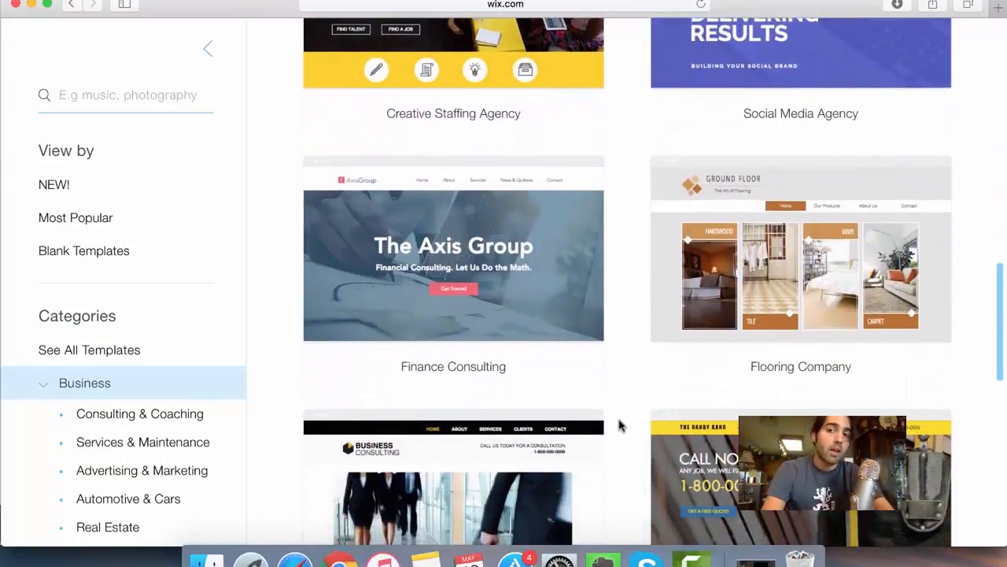
{"action": "scroll", "coordinate": [618, 425], "scroll_direction": "down", "scroll_amount": 10}
{"action": "scroll", "coordinate": [618, 425], "scroll_direction": "up", "scroll_amount": 6}
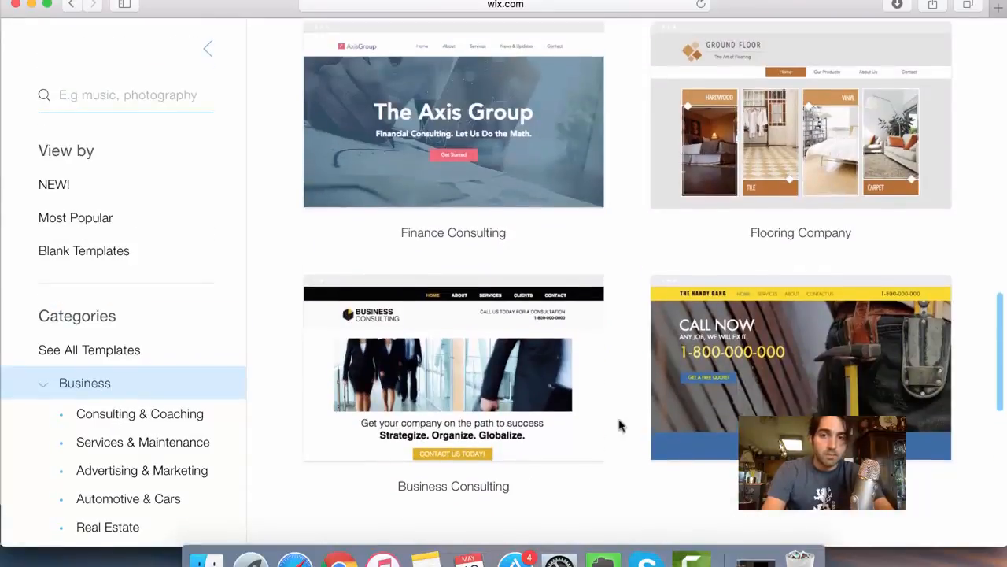
{"action": "scroll", "coordinate": [619, 425], "scroll_direction": "up", "scroll_amount": 4}
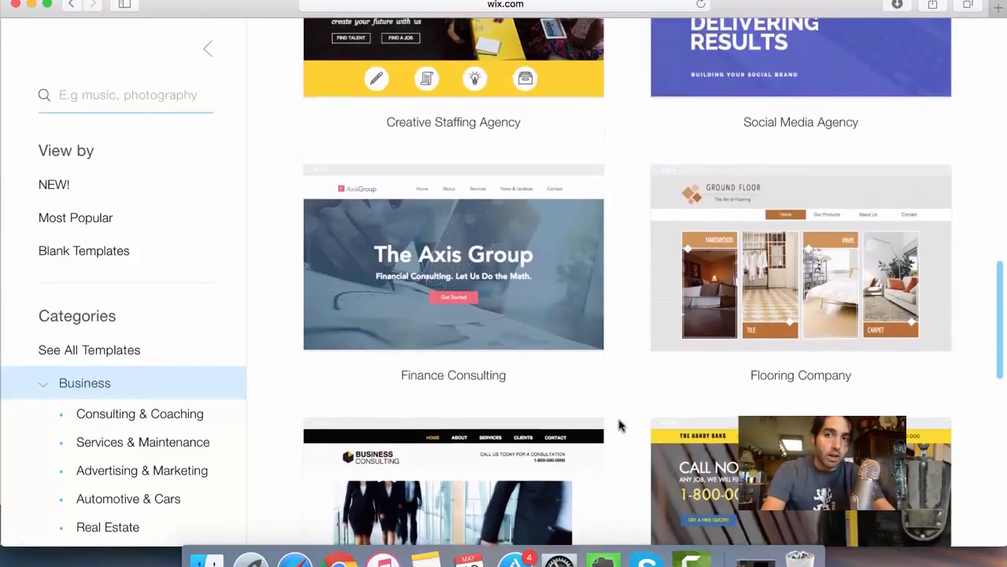
{"action": "scroll", "coordinate": [619, 425], "scroll_direction": "up", "scroll_amount": 5}
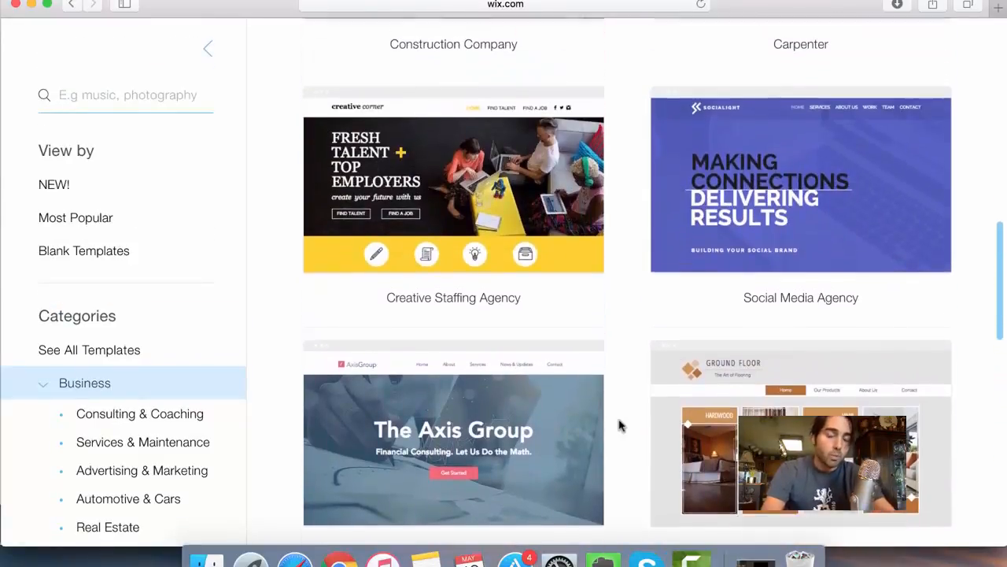
{"action": "scroll", "coordinate": [619, 425], "scroll_direction": "up", "scroll_amount": 10}
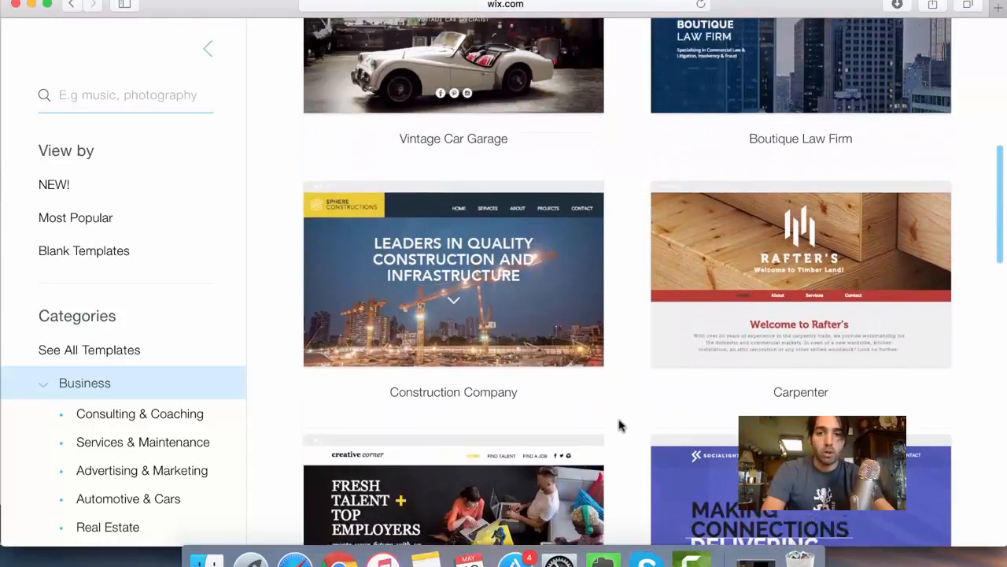
{"action": "scroll", "coordinate": [619, 425], "scroll_direction": "up", "scroll_amount": 7}
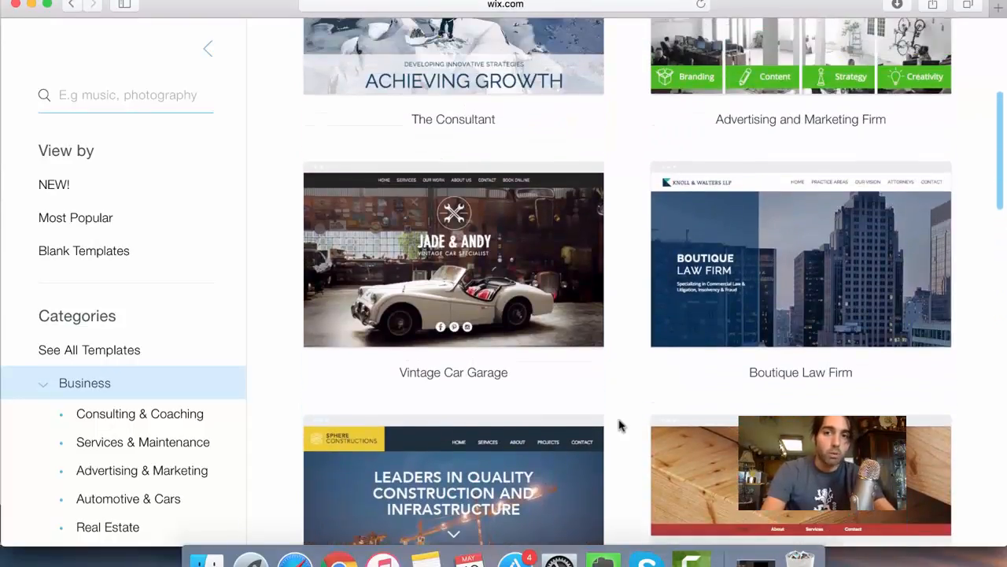
{"action": "scroll", "coordinate": [627, 299], "scroll_direction": "up", "scroll_amount": 9}
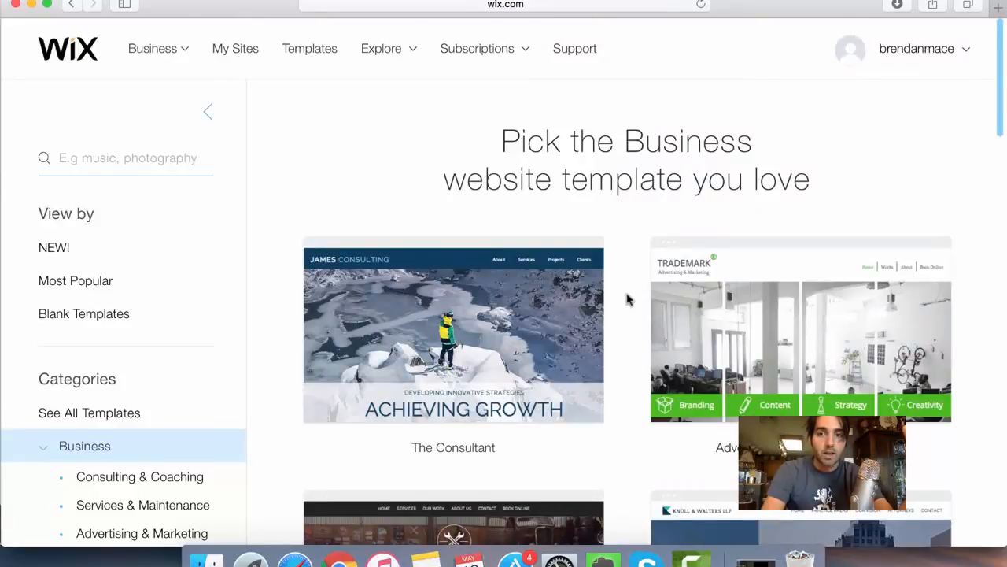
- Find the free Carpenter template among the Business templates and open it for editing
{"action": "scroll", "coordinate": [628, 299], "scroll_direction": "down", "scroll_amount": 12}
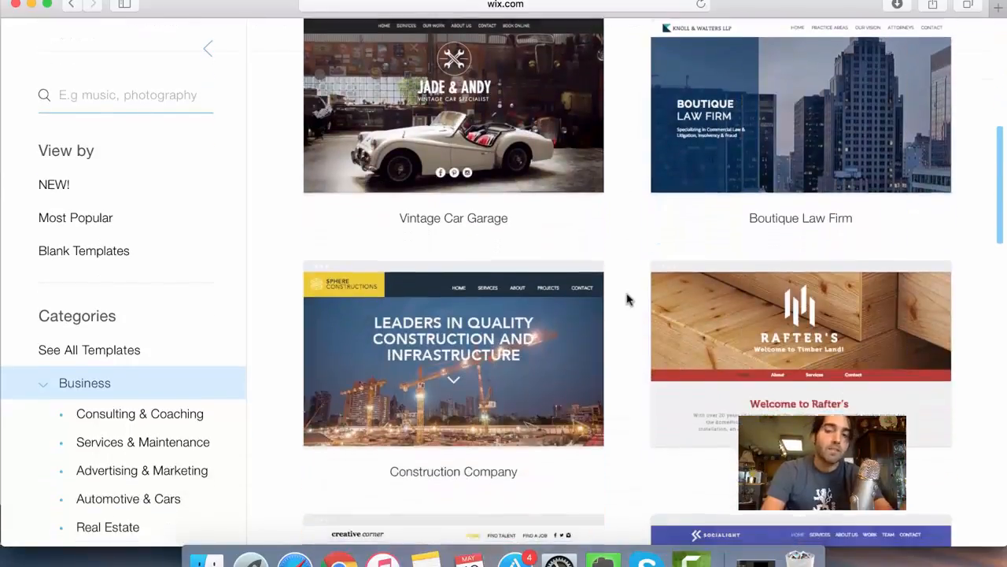
{"action": "scroll", "coordinate": [627, 300], "scroll_direction": "down", "scroll_amount": 2}
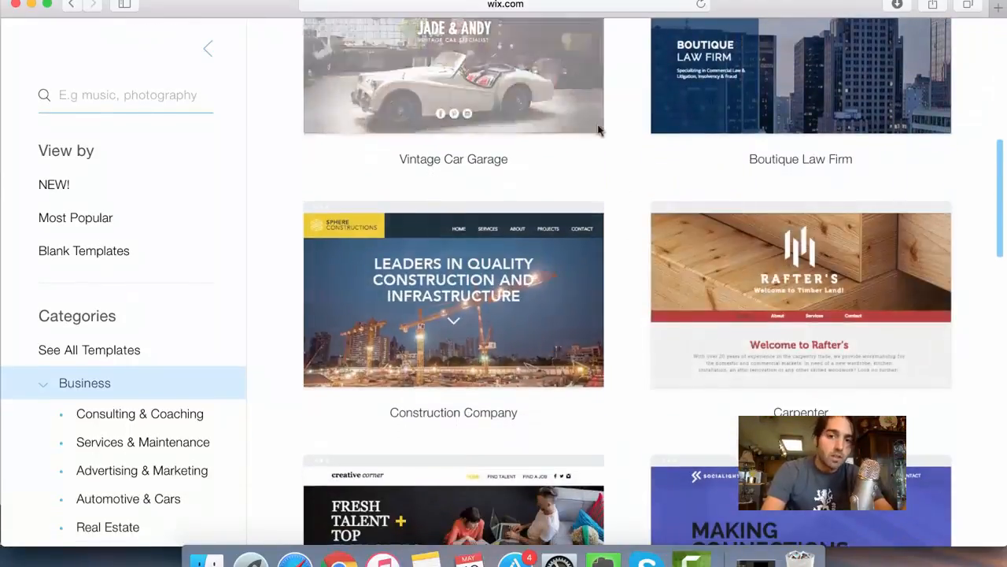
{"action": "scroll", "coordinate": [482, 378], "scroll_direction": "down", "scroll_amount": 1}
{"action": "scroll", "coordinate": [479, 378], "scroll_direction": "down", "scroll_amount": 8}
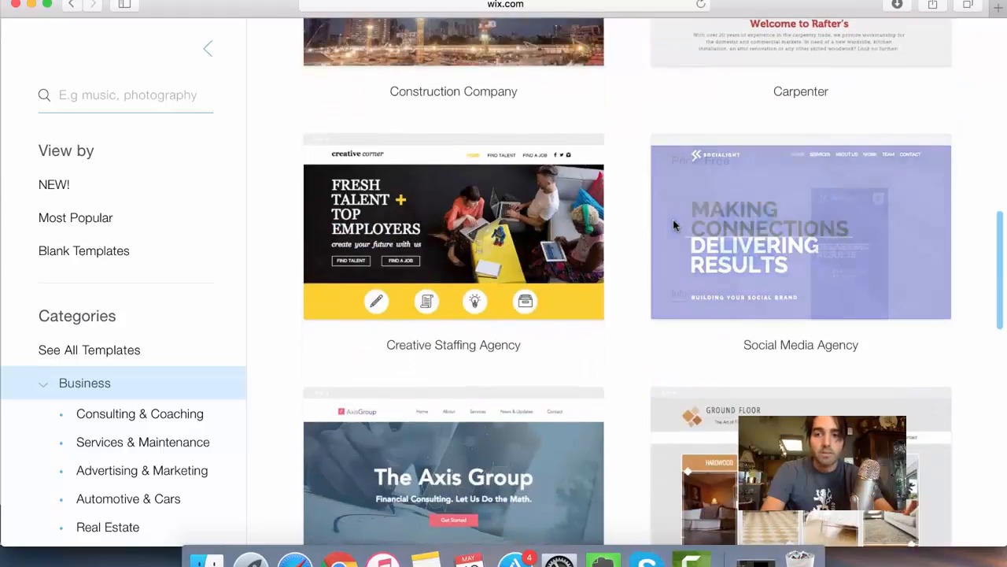
{"action": "scroll", "coordinate": [674, 225], "scroll_direction": "down", "scroll_amount": 2}
{"action": "scroll", "coordinate": [674, 225], "scroll_direction": "up", "scroll_amount": 8}
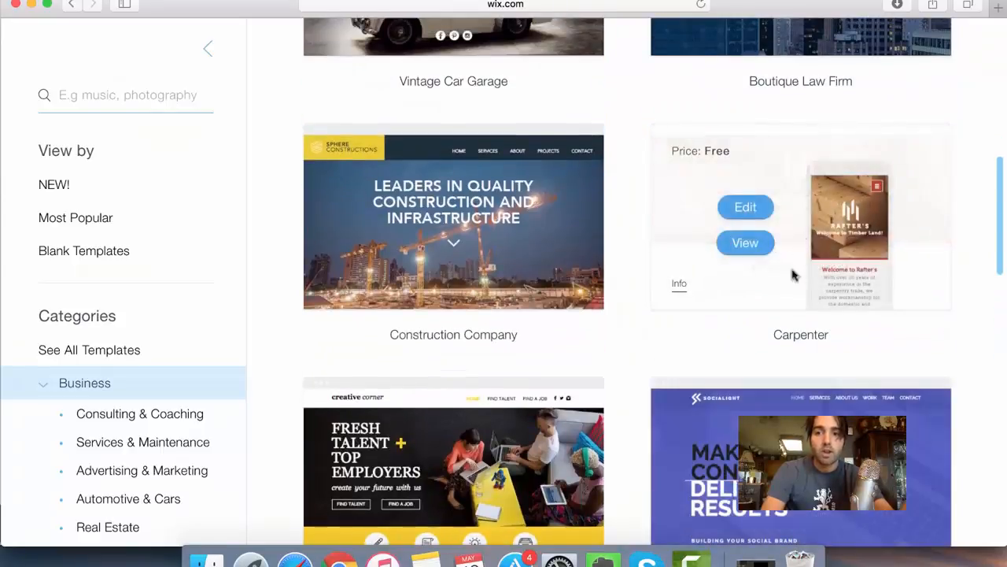
{"action": "left_click", "coordinate": [746, 206]}
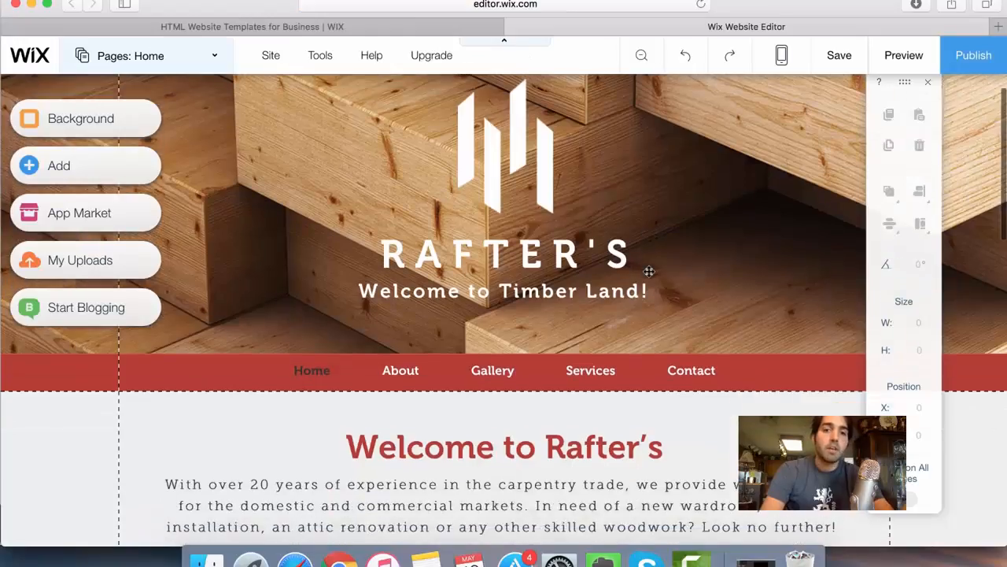
- Look over the Carpenter home page and view the text settings of the paragraph under the welcome heading
{"action": "scroll", "coordinate": [649, 271], "scroll_direction": "down", "scroll_amount": 5}
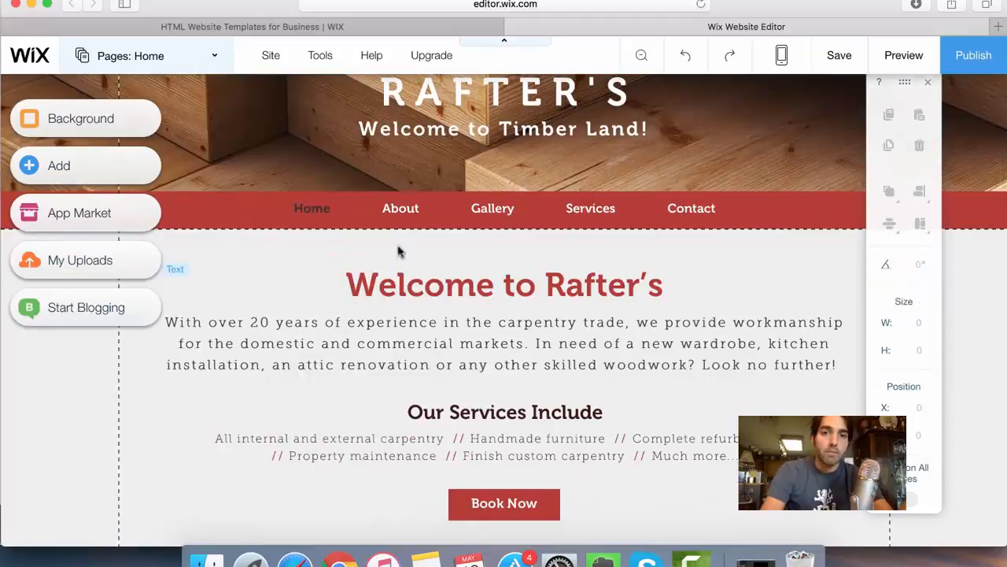
{"action": "scroll", "coordinate": [404, 209], "scroll_direction": "up", "scroll_amount": 2}
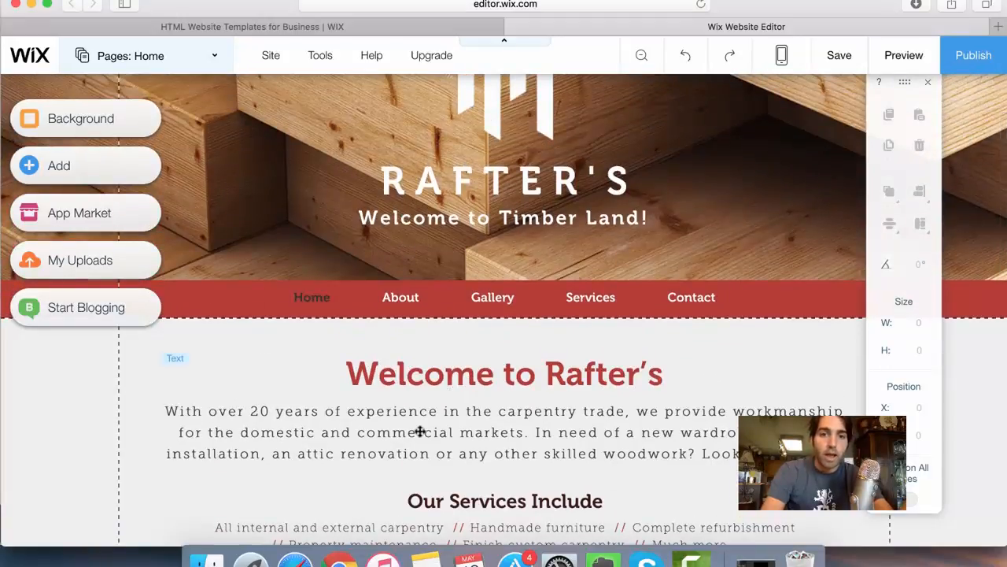
{"action": "left_click", "coordinate": [420, 430]}
{"action": "double_click", "coordinate": [492, 429]}
{"action": "left_click", "coordinate": [561, 433]}
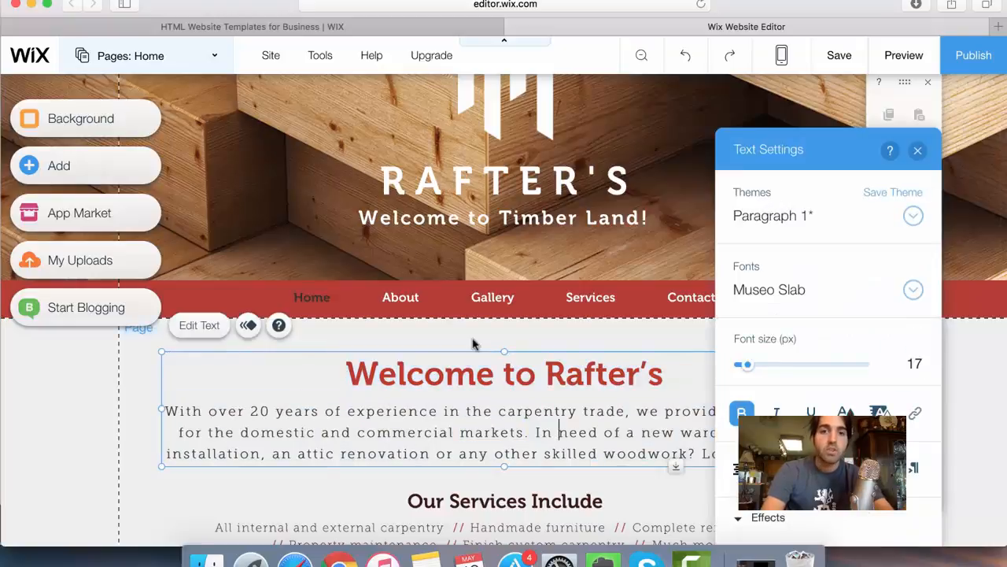
{"action": "left_click", "coordinate": [473, 340]}
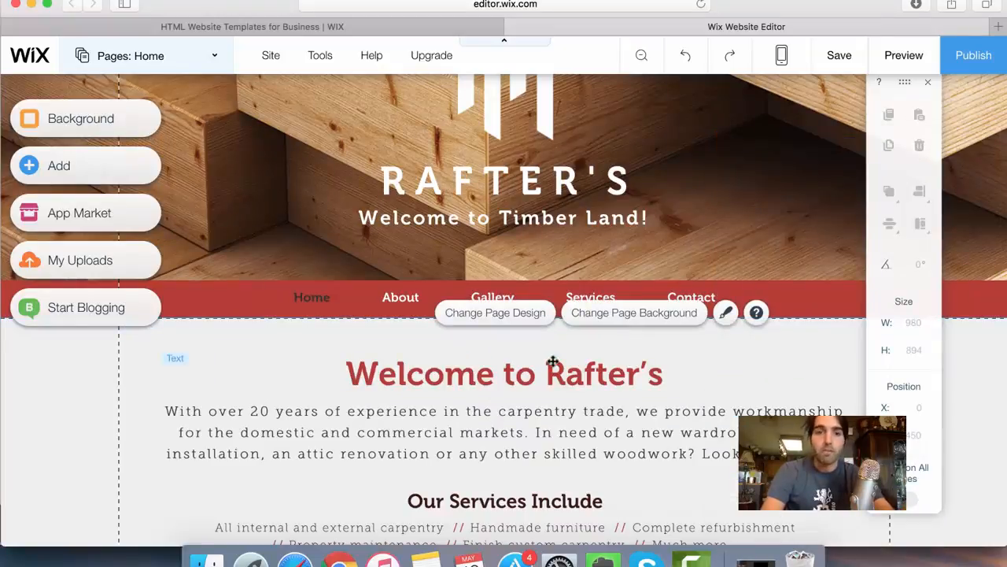
- In the home page's welcome heading, replace "Rafter's" with the site owner's full name followed by "'s Site"
{"action": "scroll", "coordinate": [553, 361], "scroll_direction": "up", "scroll_amount": 2}
{"action": "scroll", "coordinate": [567, 362], "scroll_direction": "down", "scroll_amount": 4}
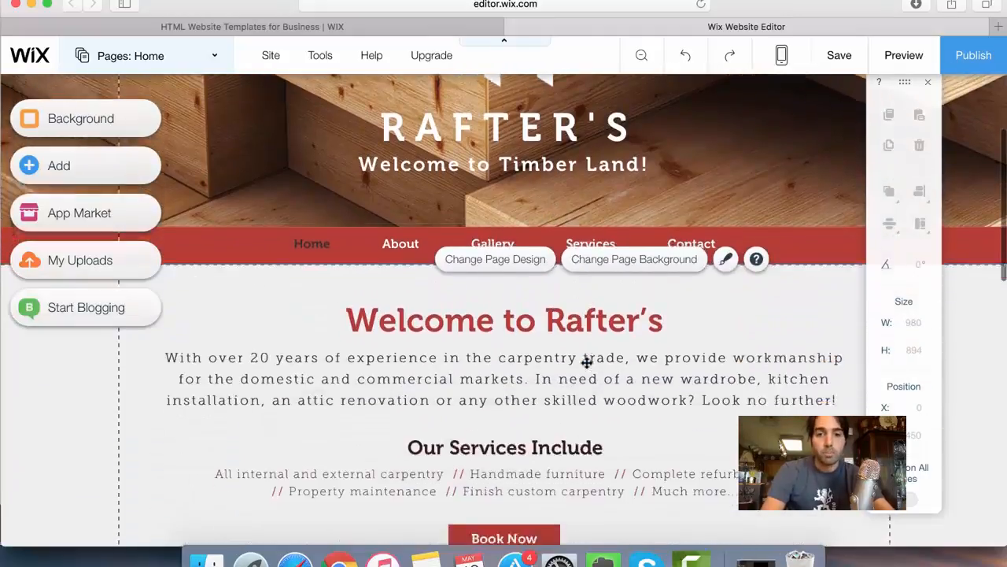
{"action": "scroll", "coordinate": [587, 361], "scroll_direction": "down", "scroll_amount": 5}
{"action": "scroll", "coordinate": [586, 360], "scroll_direction": "up", "scroll_amount": 4}
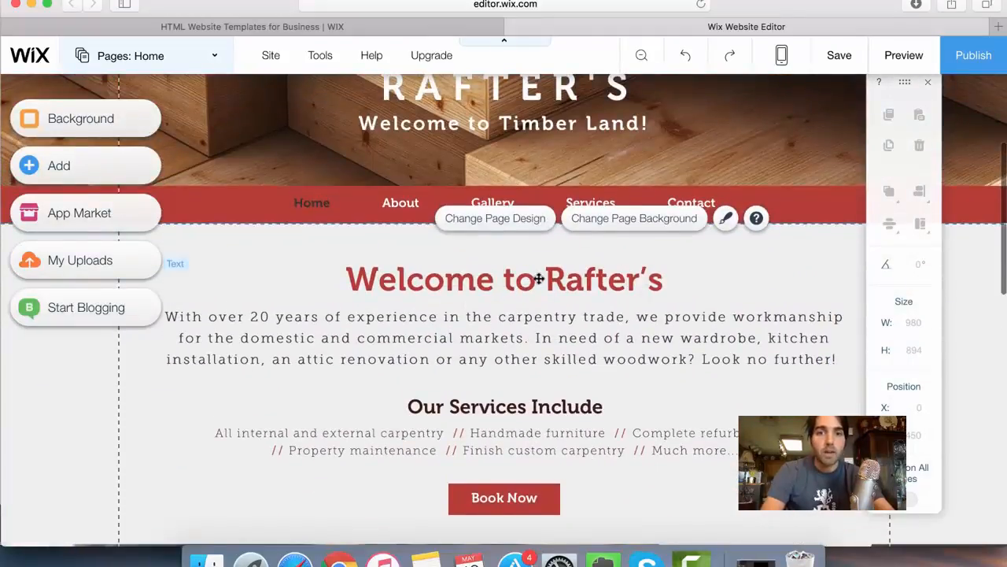
{"action": "left_click", "coordinate": [551, 280]}
{"action": "double_click", "coordinate": [618, 288]}
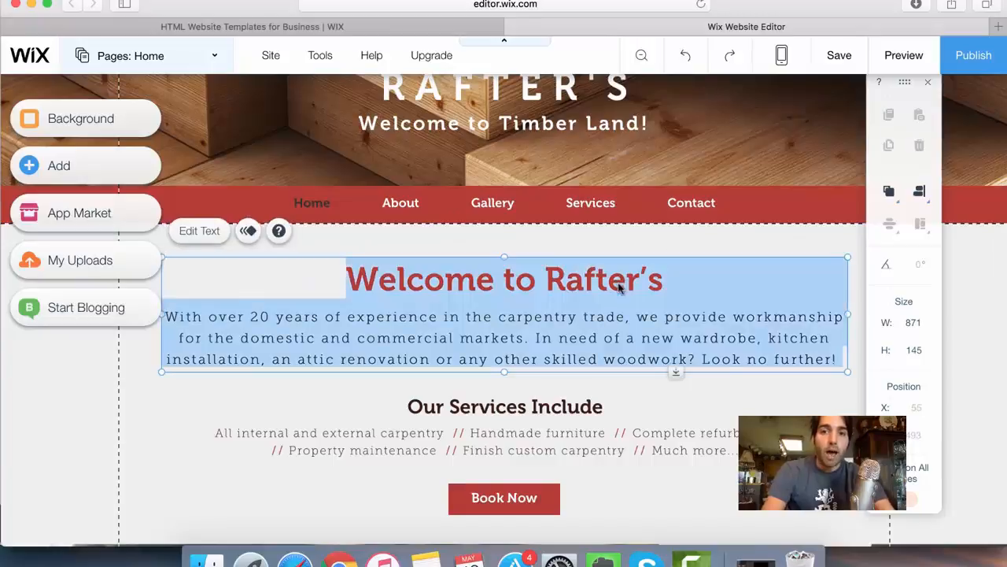
{"action": "left_click", "coordinate": [653, 290]}
{"action": "key", "text": "BackSpace"}
{"action": "key", "text": "BackSpace"}
{"action": "key", "text": "BackSpace"}
{"action": "key", "text": "BackSpace"}
{"action": "key", "text": "BackSpace"}
{"action": "key", "text": "BackSpace"}
{"action": "key", "text": "BackSpace"}
{"action": "key", "text": "BackSpace"}
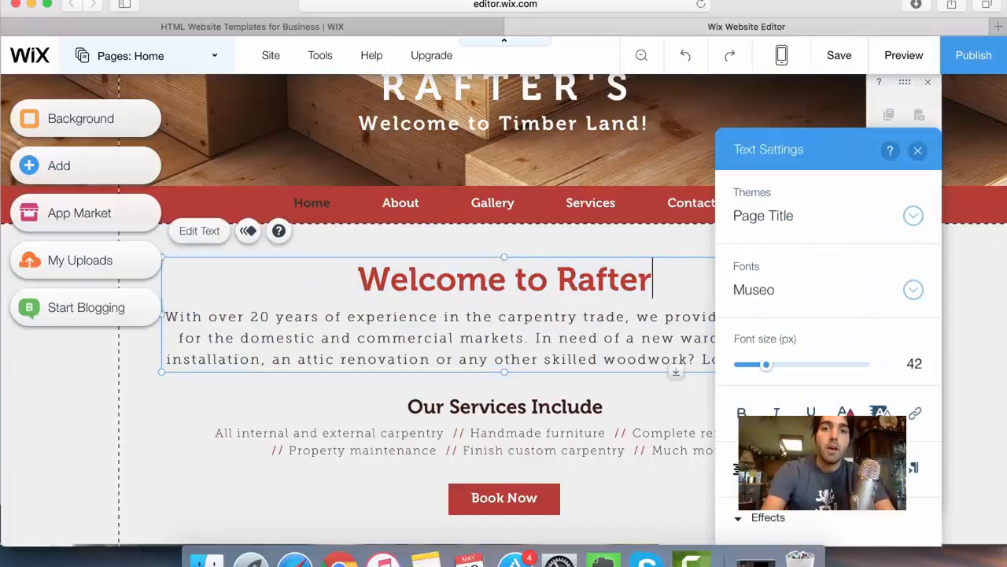
{"action": "type", "text": "Brenda"}
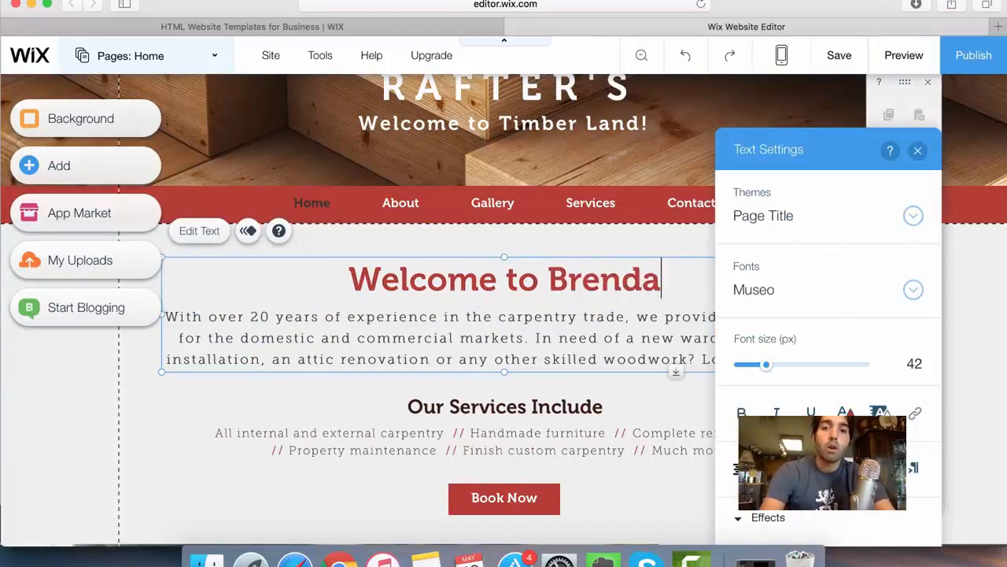
{"action": "type", "text": "n Mace's Site"}
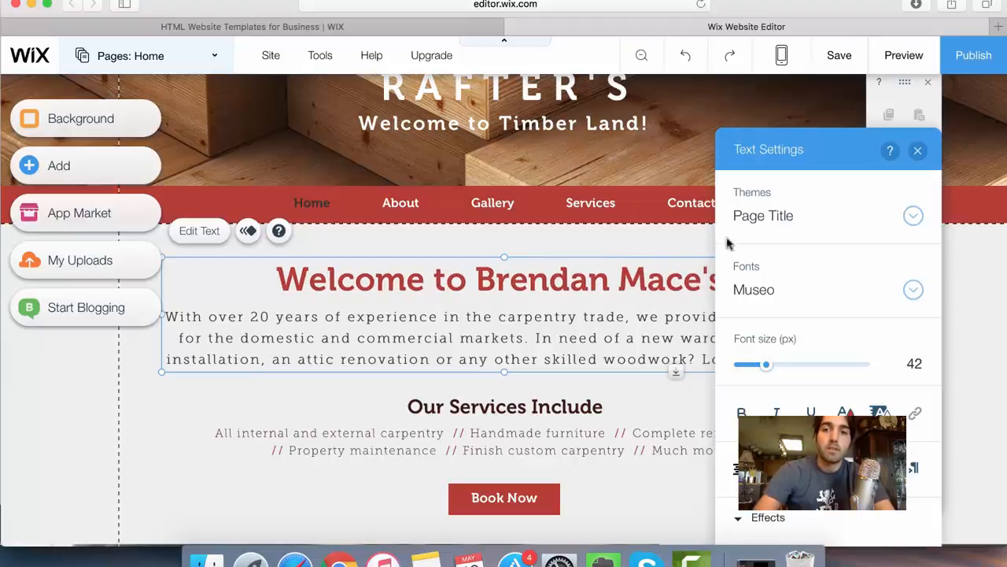
- Set the whole welcome heading in the Rosewood font and enlarge it to 77 px
{"action": "key", "text": "Escape"}
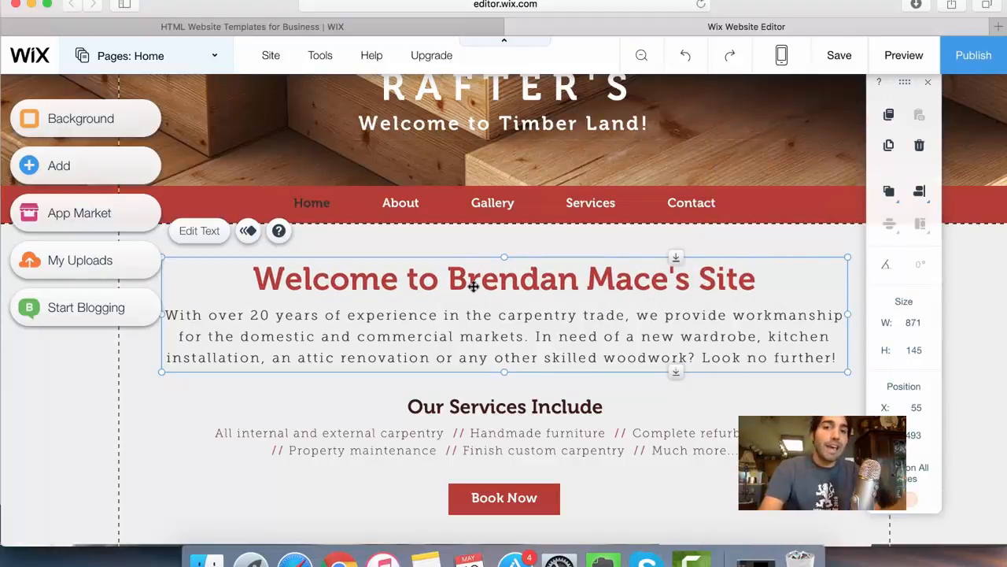
{"action": "double_click", "coordinate": [595, 282]}
{"action": "left_click", "coordinate": [774, 306]}
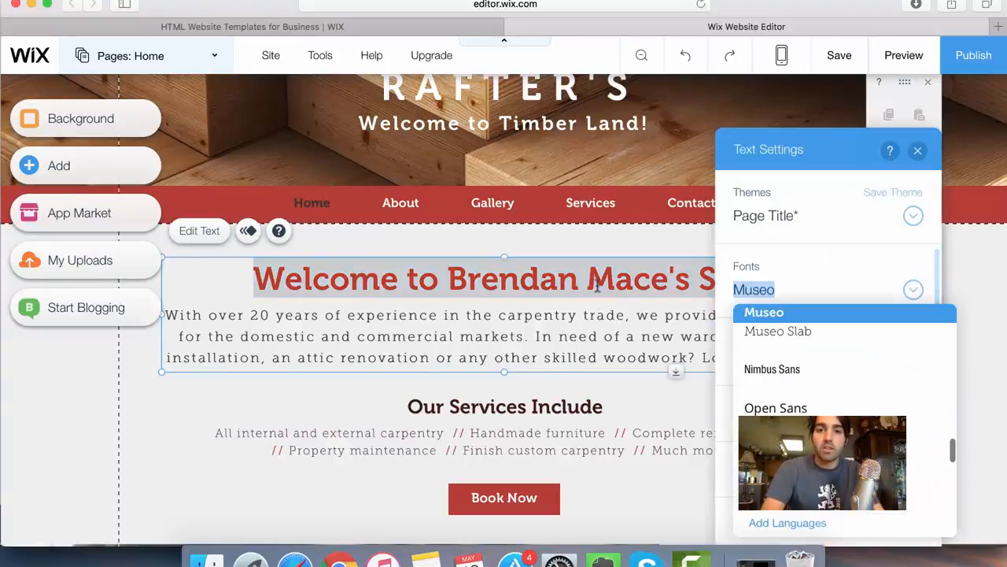
{"action": "left_click", "coordinate": [417, 294]}
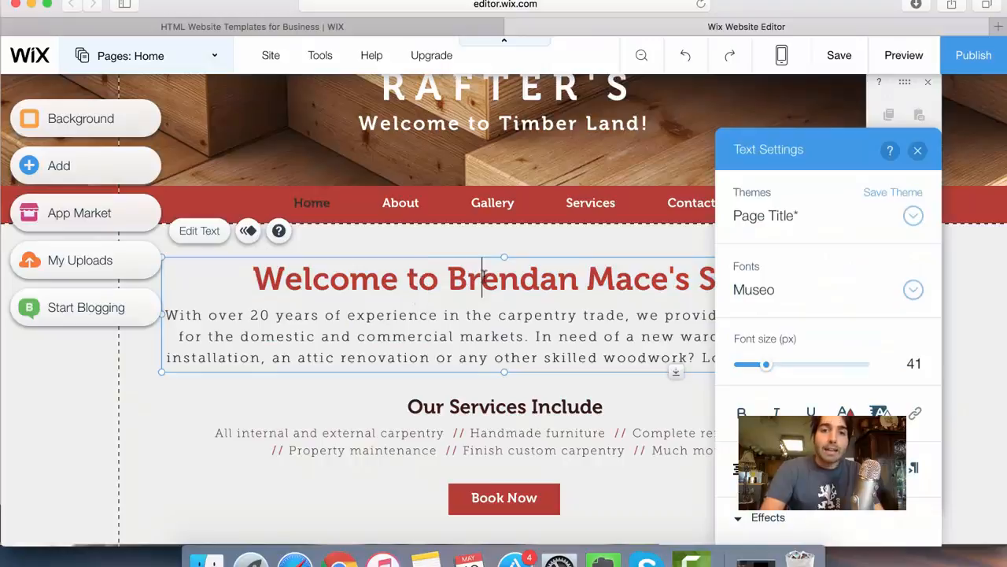
{"action": "triple_click", "coordinate": [484, 275]}
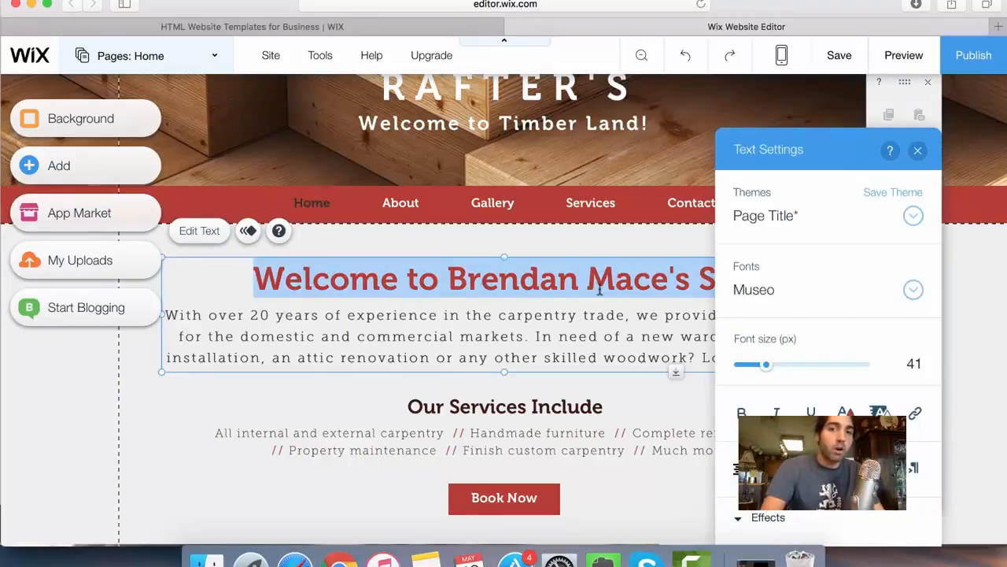
{"action": "left_click", "coordinate": [769, 296]}
{"action": "scroll", "coordinate": [811, 382], "scroll_direction": "down", "scroll_amount": 5}
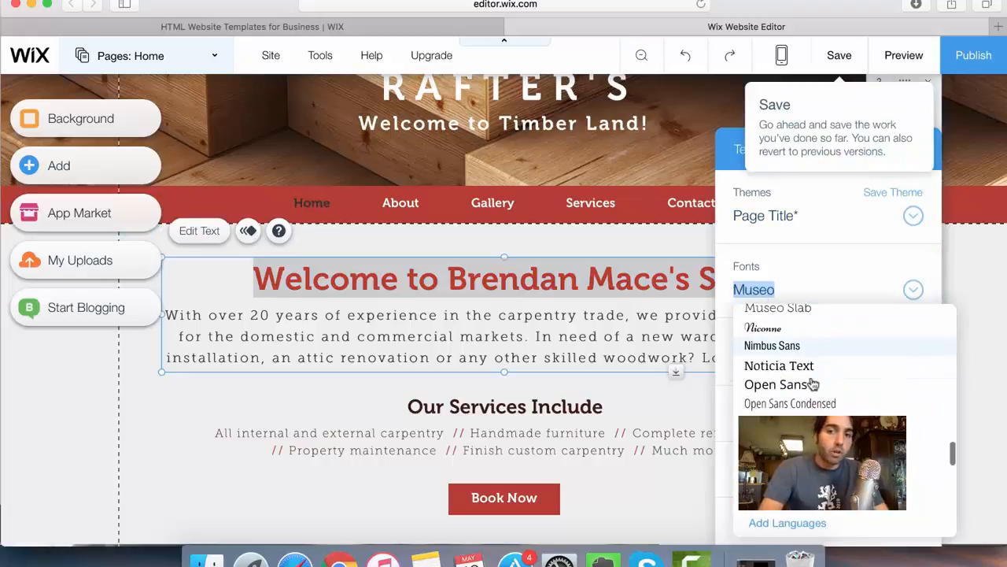
{"action": "left_click", "coordinate": [775, 426]}
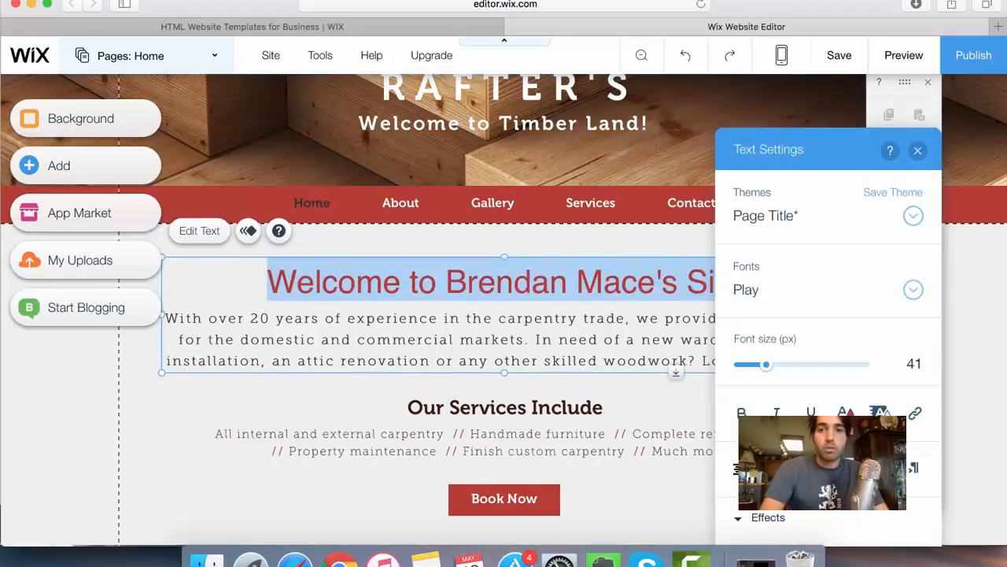
{"action": "left_click", "coordinate": [751, 292]}
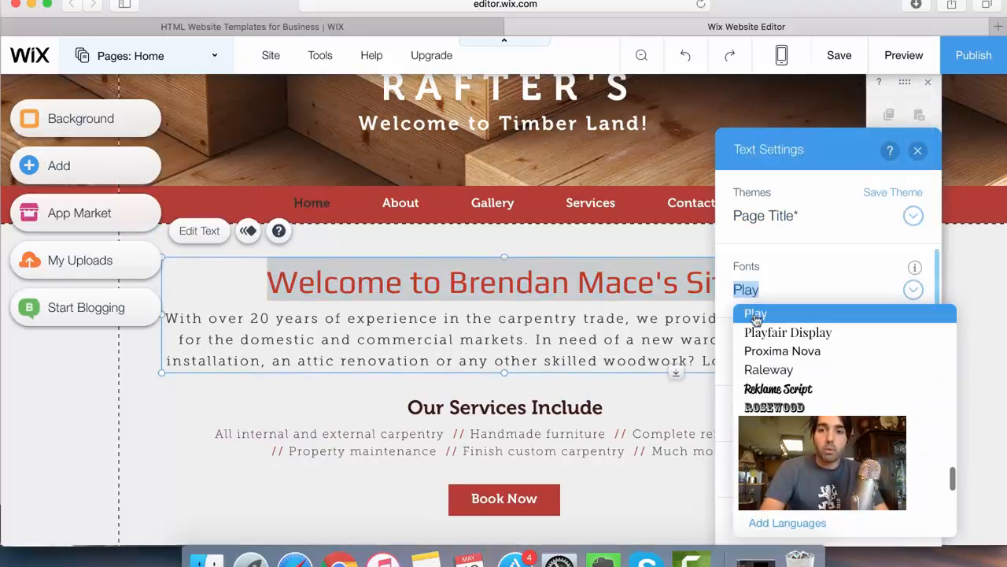
{"action": "left_click", "coordinate": [777, 408]}
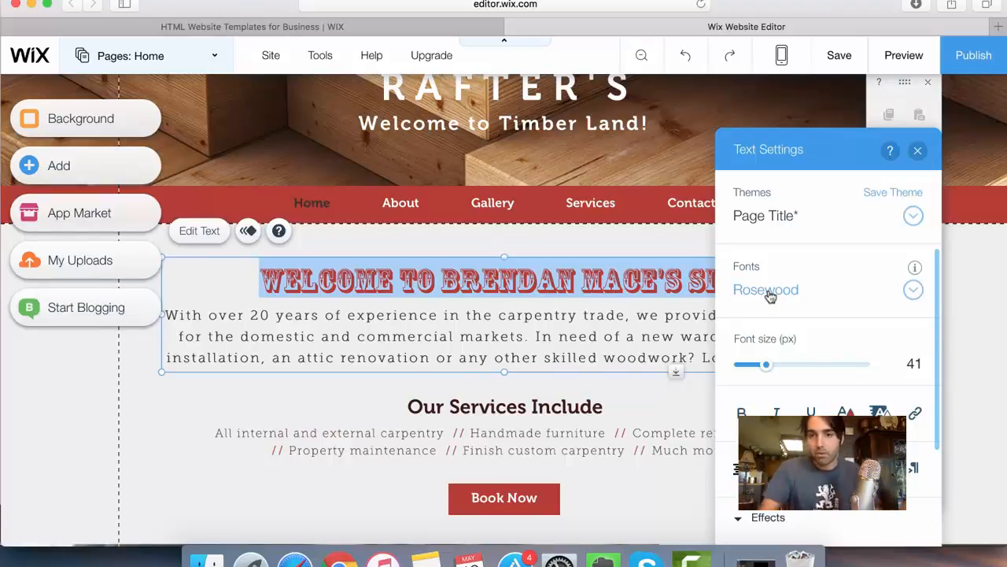
{"action": "left_click_drag", "start_coordinate": [767, 368], "coordinate": [792, 371]}
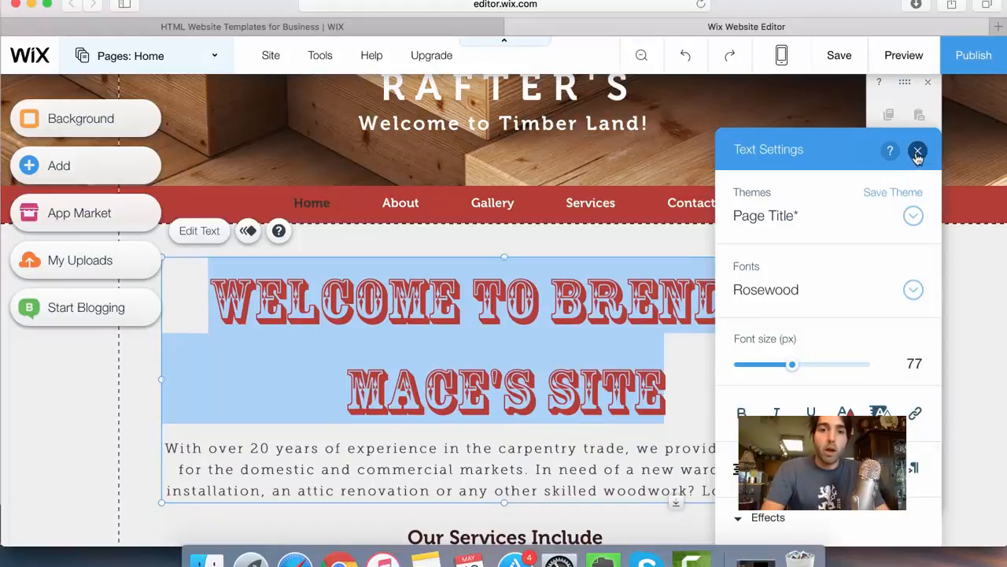
- Replace the carpentry paragraph under the welcome heading with "This is going to be awesome"
{"action": "left_click", "coordinate": [250, 433]}
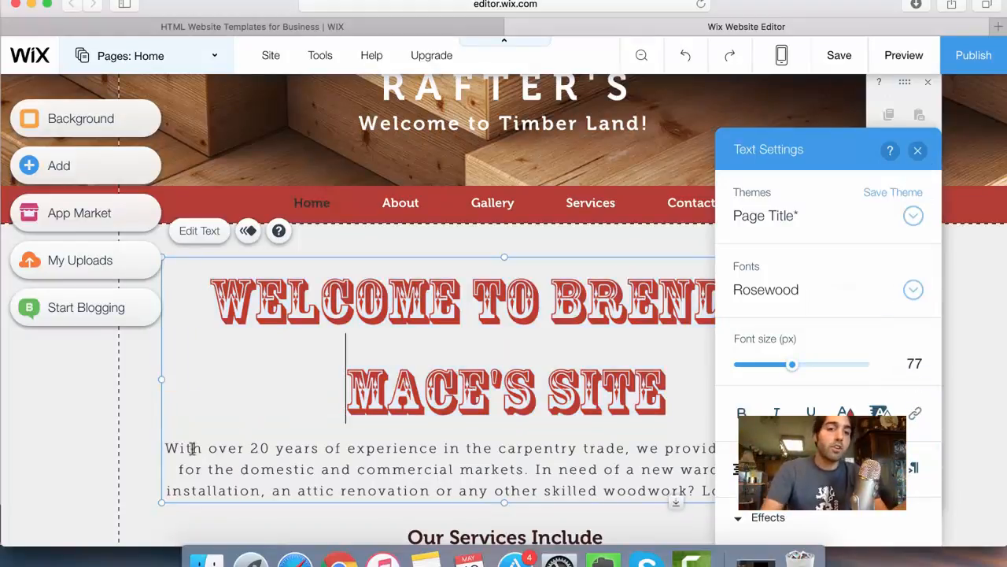
{"action": "left_click_drag", "start_coordinate": [176, 449], "coordinate": [712, 494]}
{"action": "key", "text": "BackSpace"}
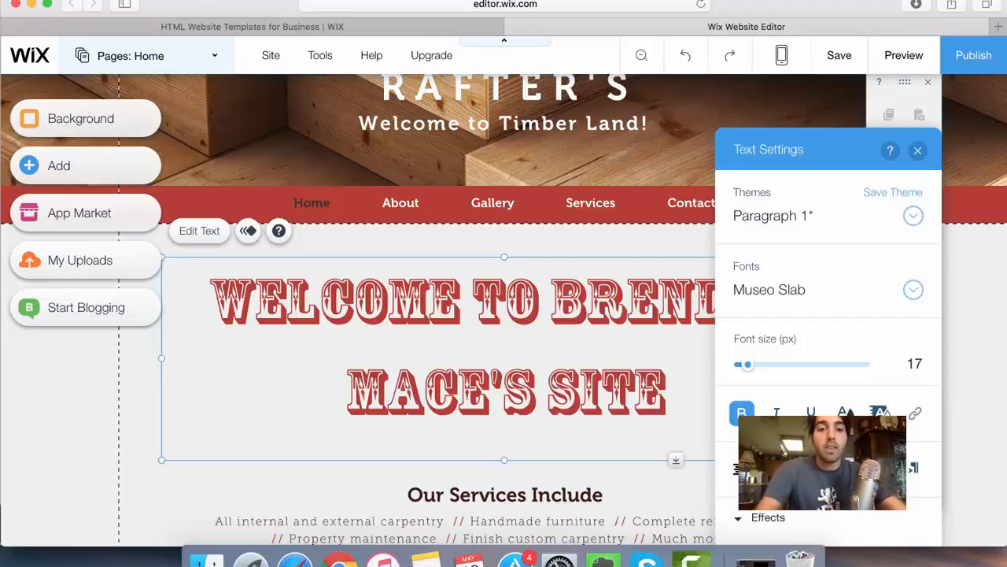
{"action": "type", "text": "This is "}
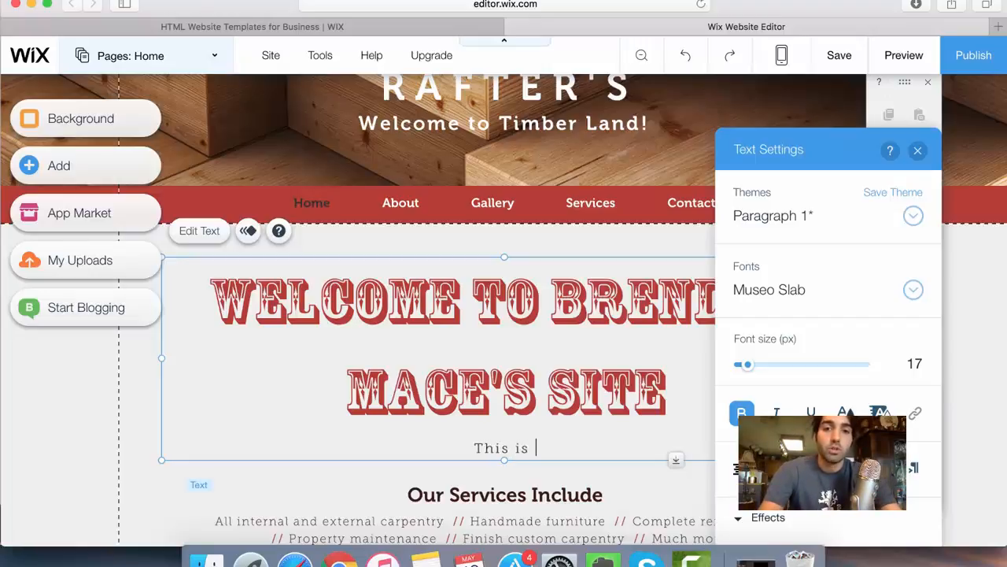
{"action": "type", "text": "to going"}
{"action": "key", "text": "BackSpace"}
{"action": "key", "text": "BackSpace"}
{"action": "key", "text": "BackSpace"}
{"action": "key", "text": "BackSpace"}
{"action": "key", "text": "BackSpace"}
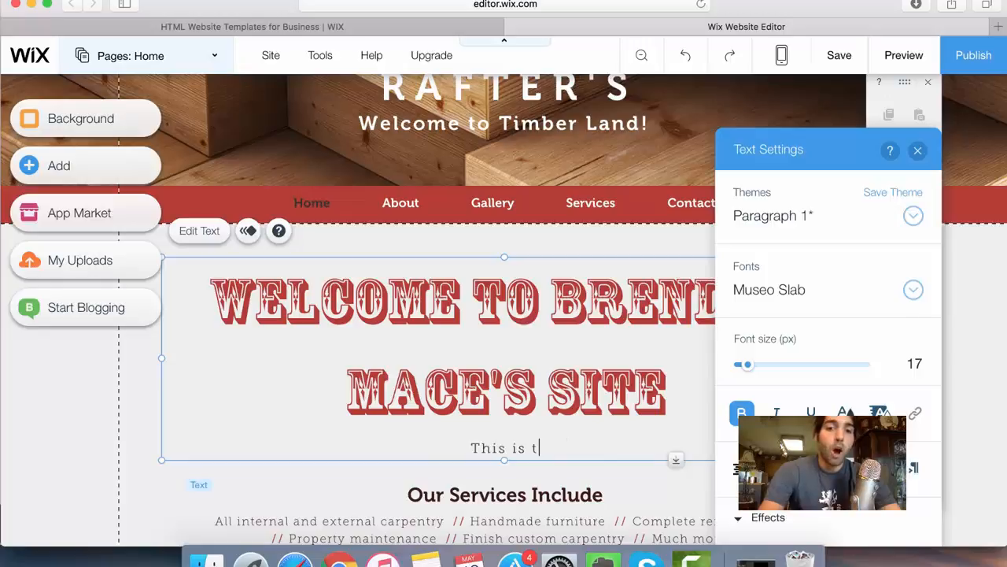
{"action": "key", "text": "BackSpace"}
{"action": "key", "text": "BackSpace"}
{"action": "type", "text": "goin"}
{"action": "key", "text": "BackSpace"}
{"action": "key", "text": "BackSpace"}
{"action": "key", "text": "BackSpace"}
{"action": "key", "text": "BackSpace"}
{"action": "type", "text": "g"}
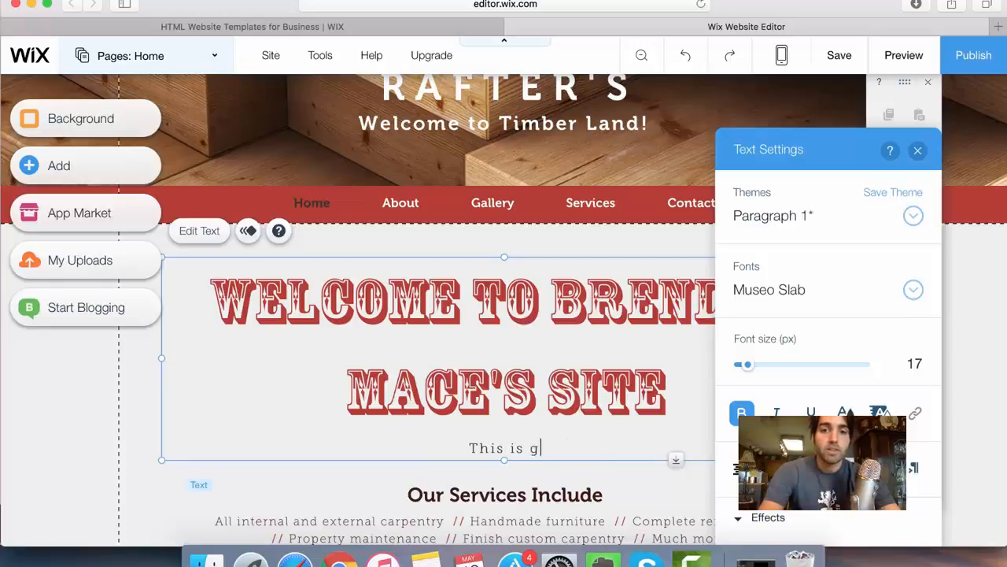
{"action": "type", "text": "oing to be a"}
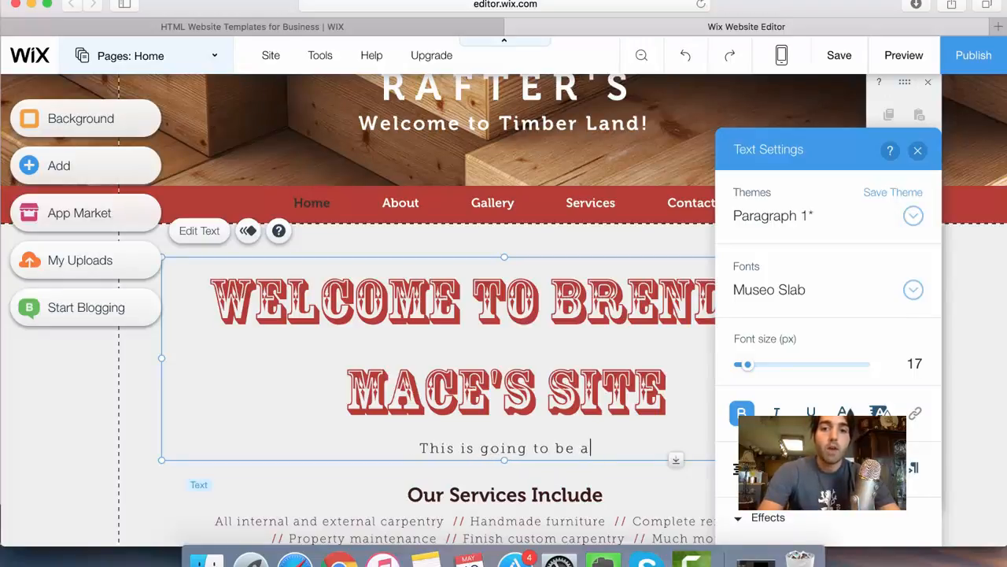
{"action": "type", "text": "wesome"}
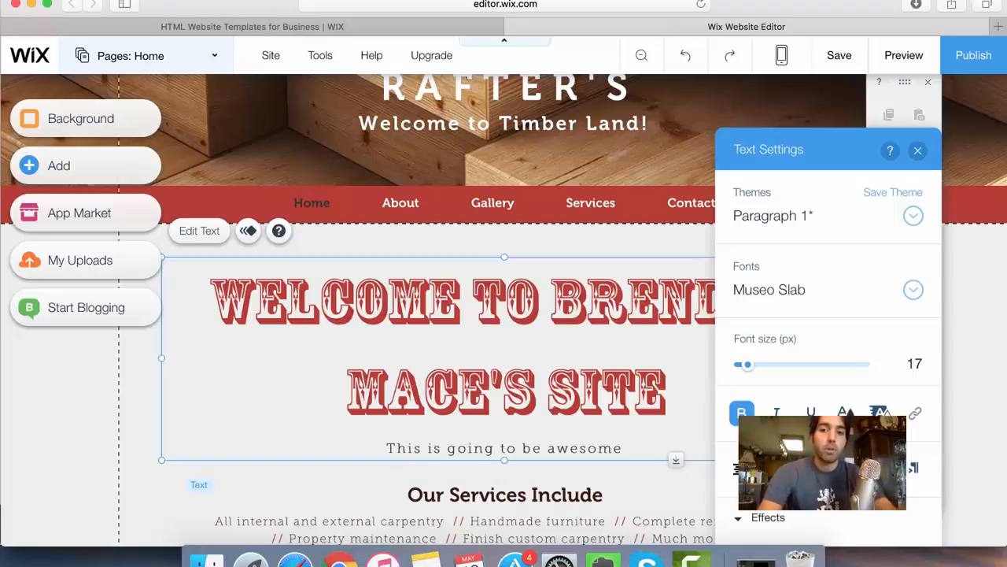
- Format the line "This is going to be awesome" in Noticia Text at 24 px, italic and underlined
{"action": "left_click_drag", "start_coordinate": [627, 448], "coordinate": [387, 448]}
{"action": "left_click", "coordinate": [797, 296]}
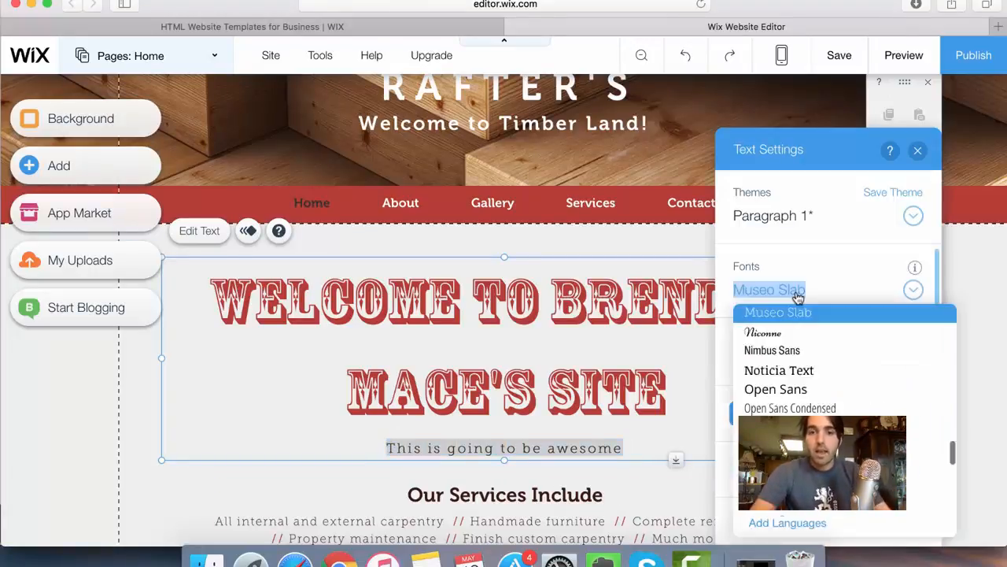
{"action": "left_click", "coordinate": [780, 370]}
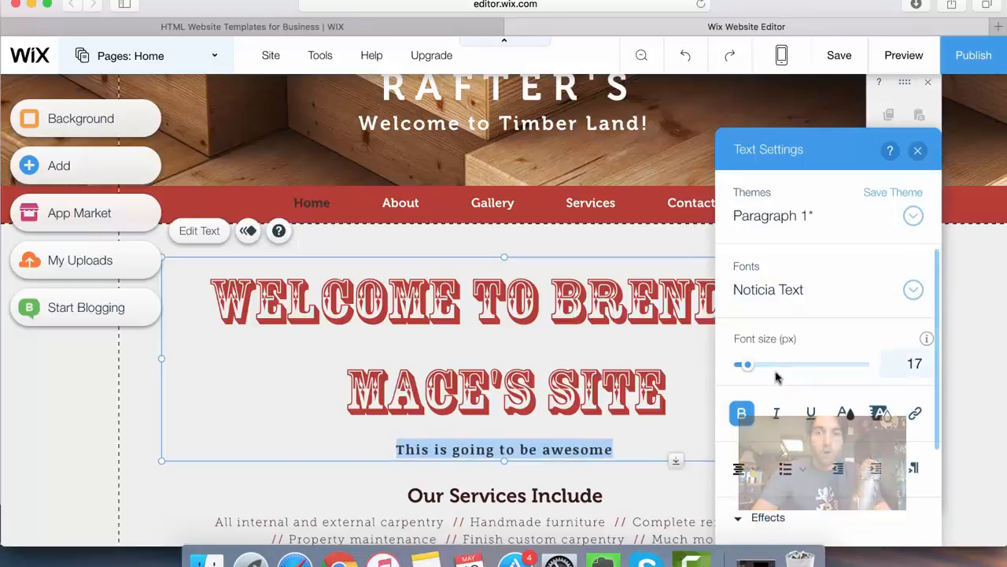
{"action": "left_click_drag", "start_coordinate": [753, 369], "coordinate": [756, 367]}
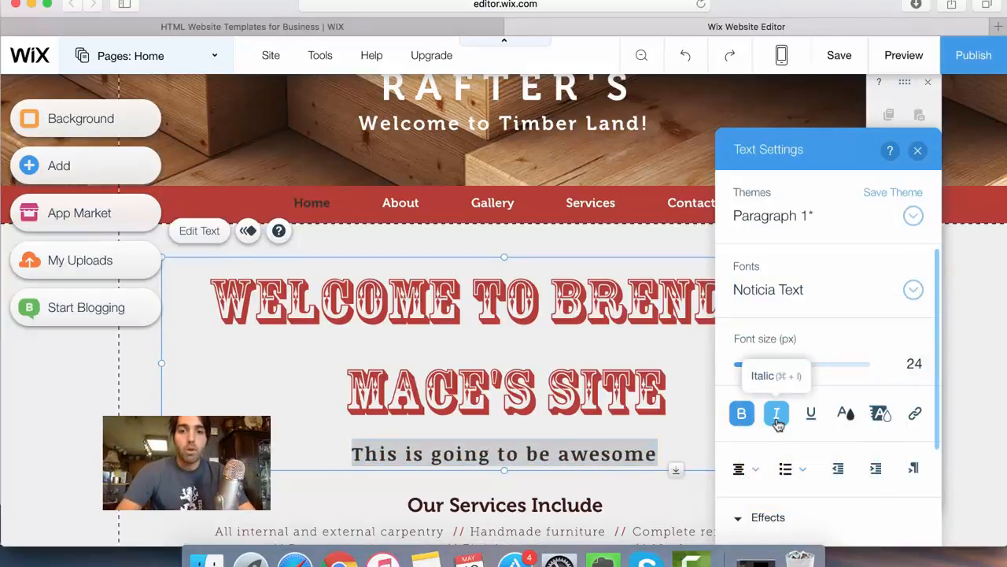
{"action": "left_click", "coordinate": [777, 414]}
{"action": "left_click", "coordinate": [811, 415]}
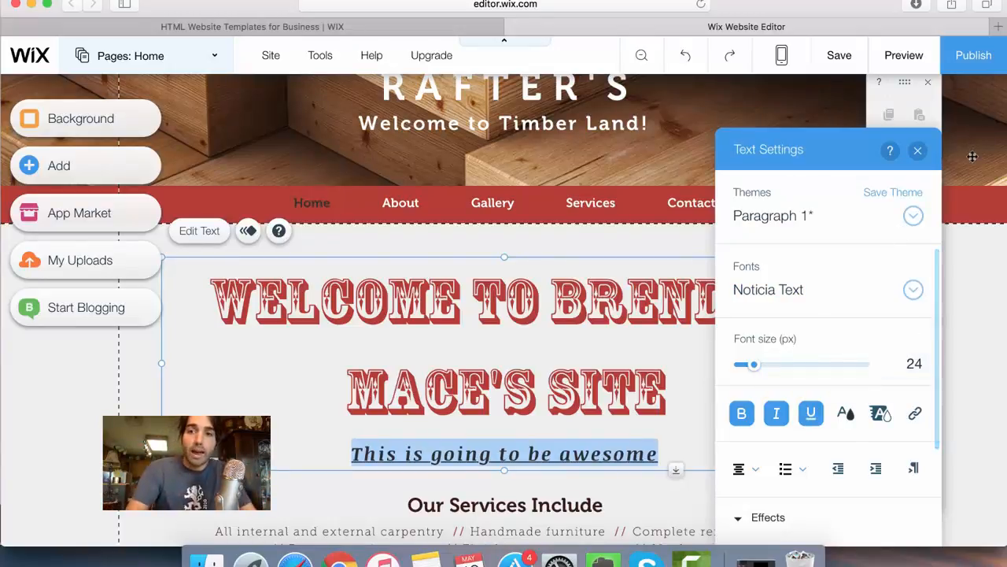
{"action": "left_click", "coordinate": [917, 150]}
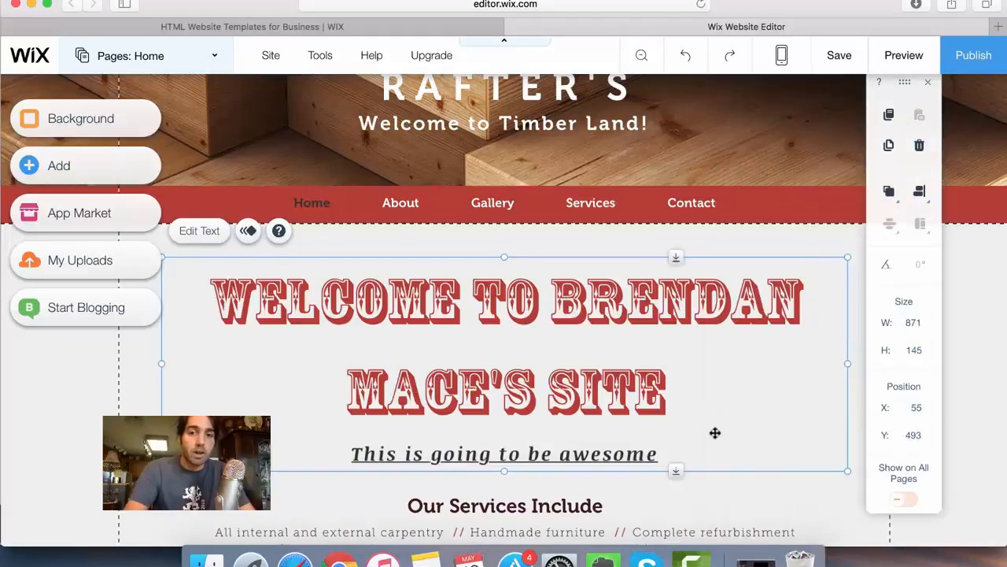
- Look over the home page from the header down to the footer to review its sections
{"action": "scroll", "coordinate": [716, 432], "scroll_direction": "down", "scroll_amount": 10}
{"action": "scroll", "coordinate": [529, 376], "scroll_direction": "down", "scroll_amount": 7}
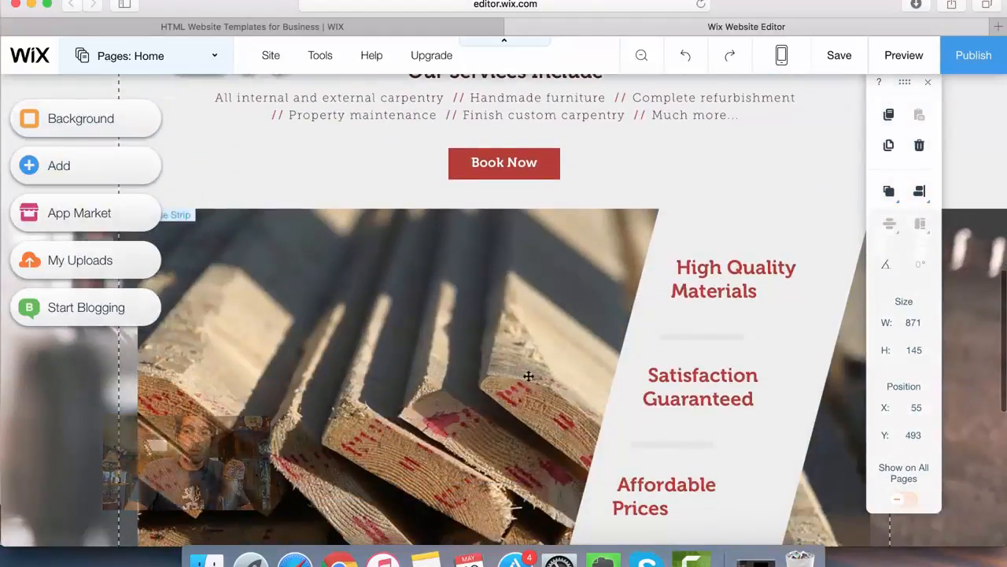
{"action": "scroll", "coordinate": [529, 377], "scroll_direction": "up", "scroll_amount": 7}
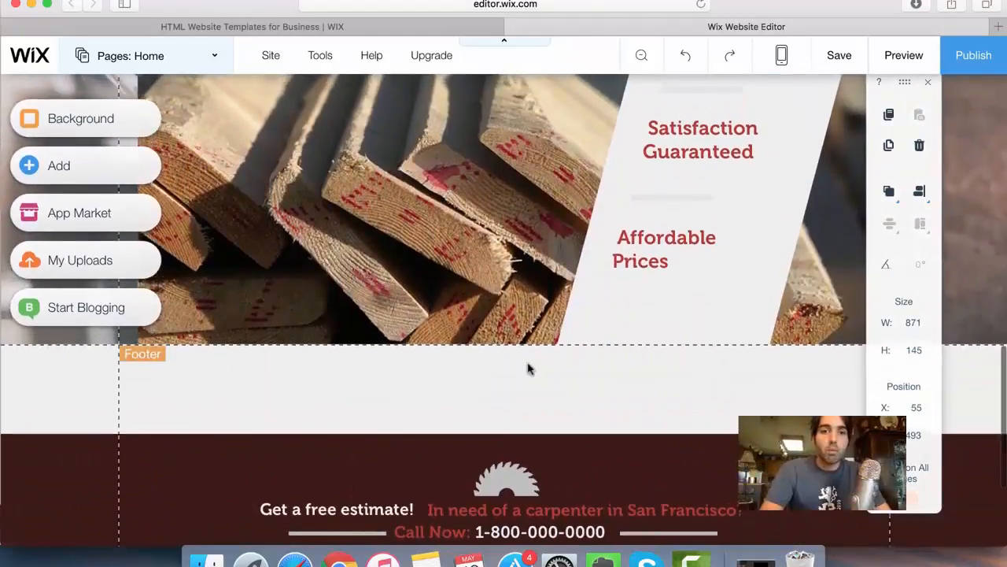
{"action": "scroll", "coordinate": [451, 345], "scroll_direction": "down", "scroll_amount": 4}
{"action": "scroll", "coordinate": [451, 345], "scroll_direction": "up", "scroll_amount": 1}
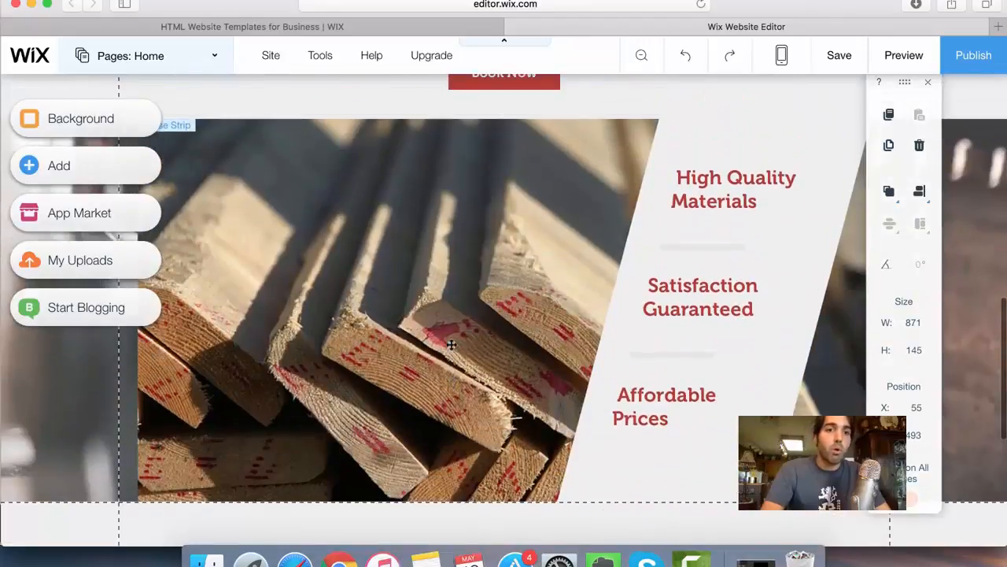
{"action": "scroll", "coordinate": [451, 345], "scroll_direction": "up", "scroll_amount": 15}
{"action": "scroll", "coordinate": [451, 344], "scroll_direction": "down", "scroll_amount": 7}
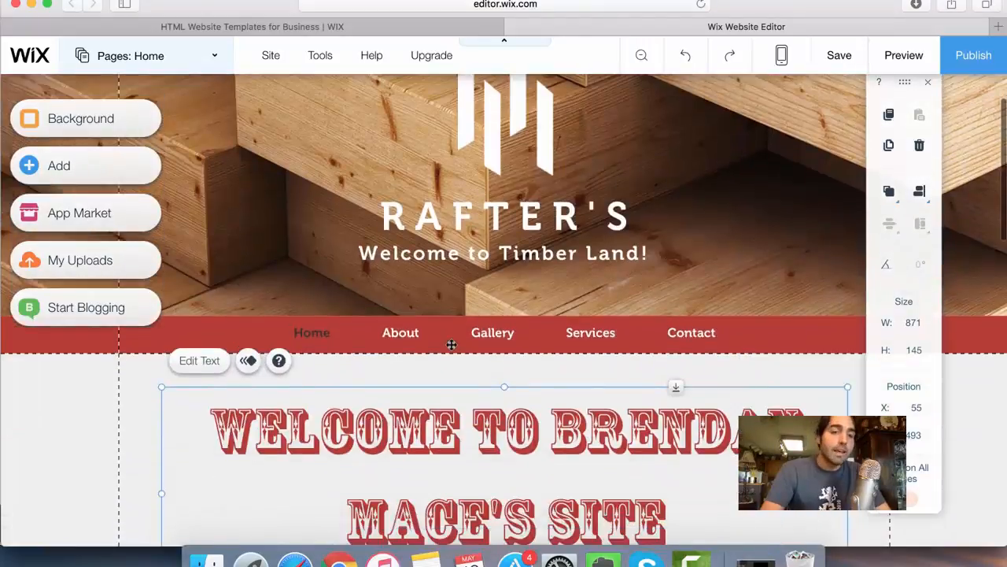
{"action": "scroll", "coordinate": [451, 345], "scroll_direction": "down", "scroll_amount": 2}
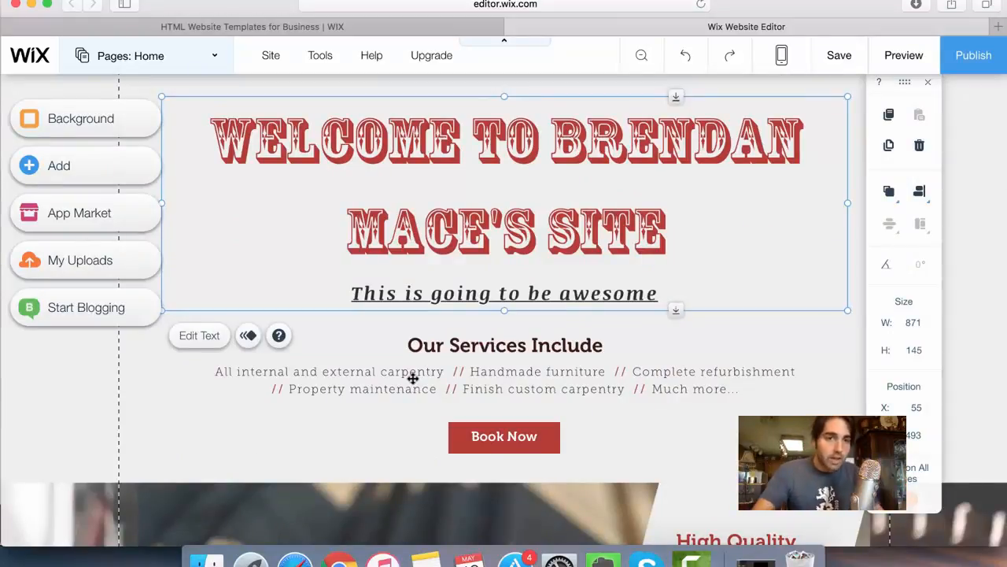
- Add the six-icon Social Bar to the home page and place it just above the welcome heading, at about X 335, Y 466
{"action": "left_click", "coordinate": [75, 173]}
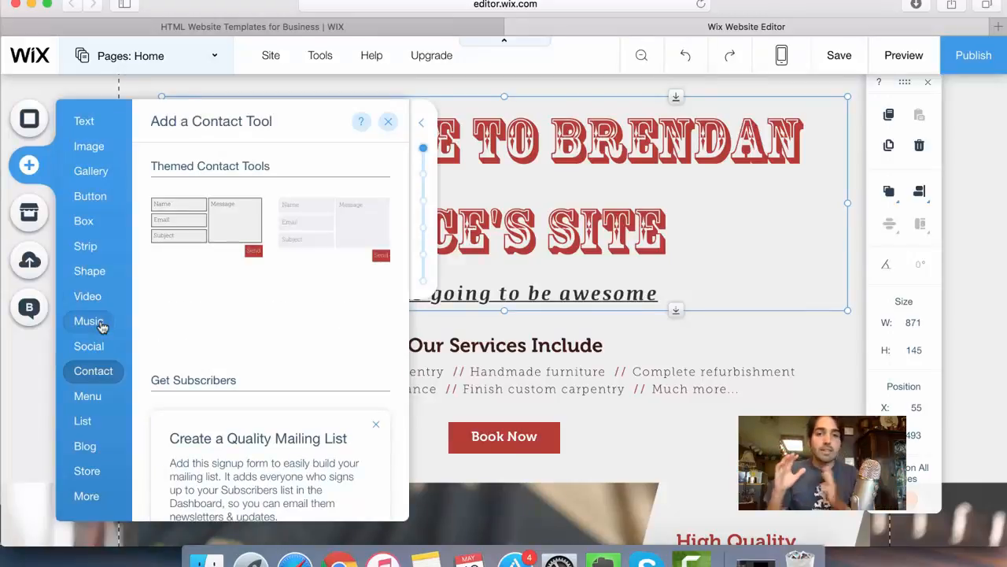
{"action": "mouse_move", "coordinate": [101, 352]}
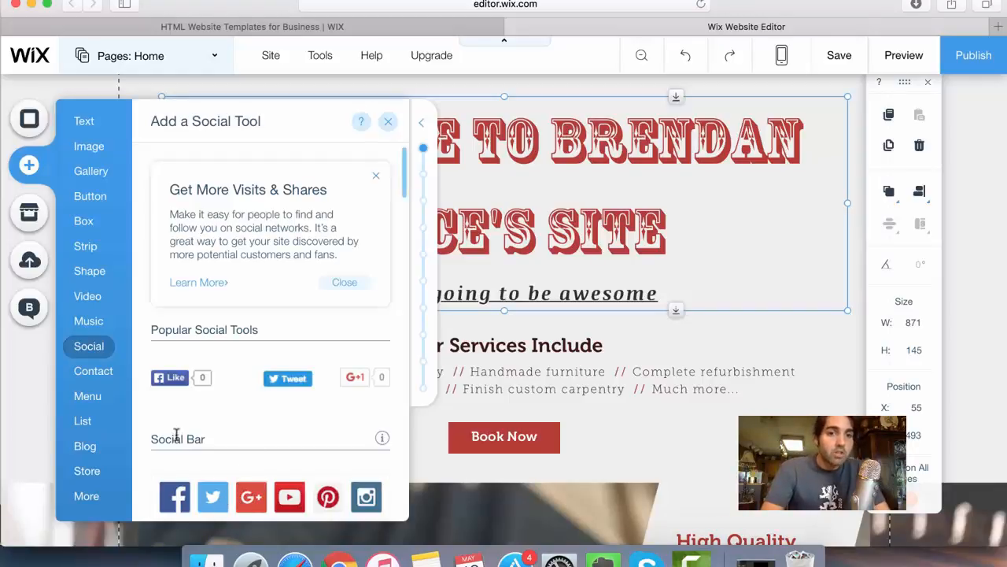
{"action": "left_click_drag", "start_coordinate": [174, 496], "coordinate": [597, 355]}
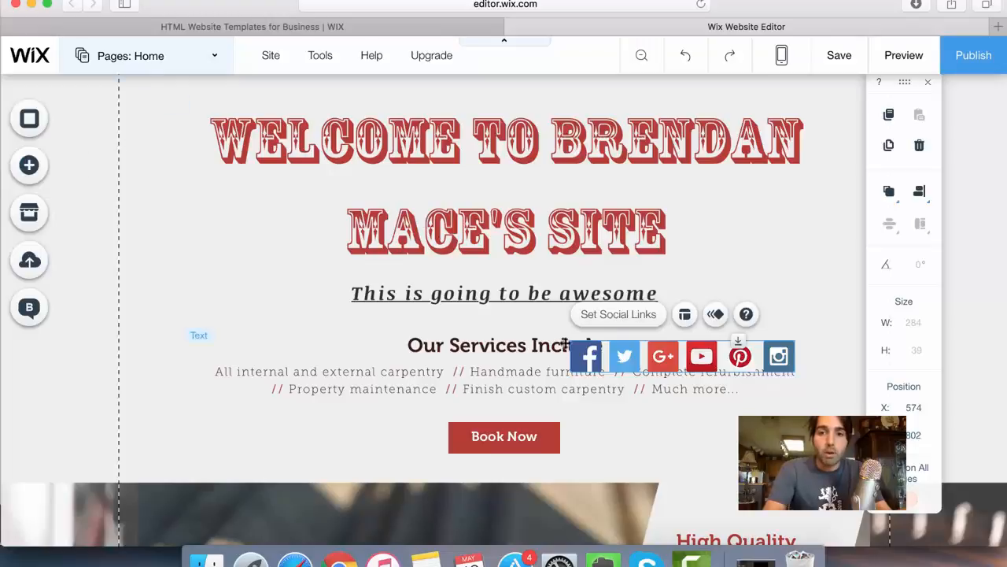
{"action": "left_click_drag", "start_coordinate": [662, 342], "coordinate": [457, 92]}
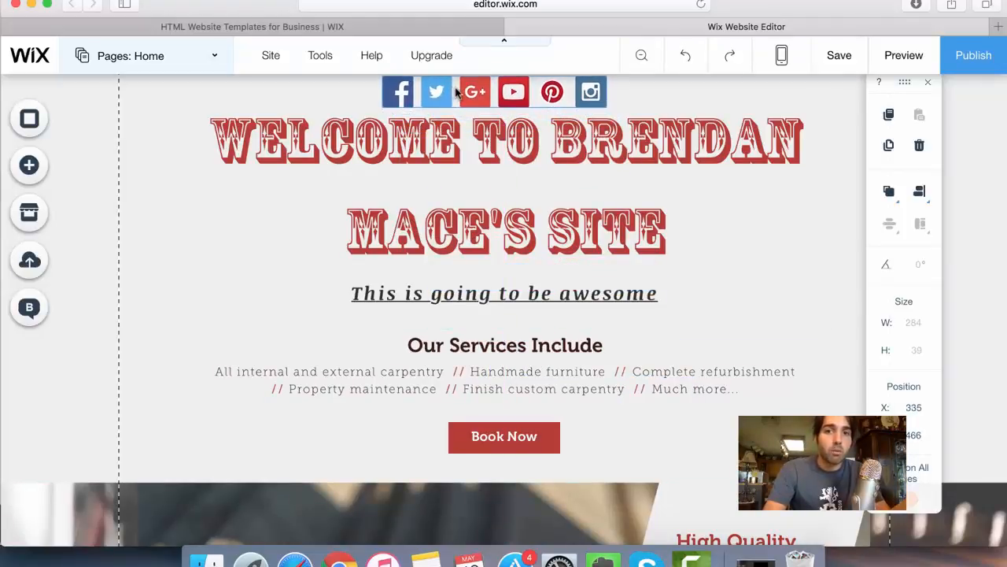
- In the bar's social links, reorder the first three icons to Twitter, Google+, Facebook and remove the Pinterest icon
{"action": "scroll", "coordinate": [528, 198], "scroll_direction": "up", "scroll_amount": 3}
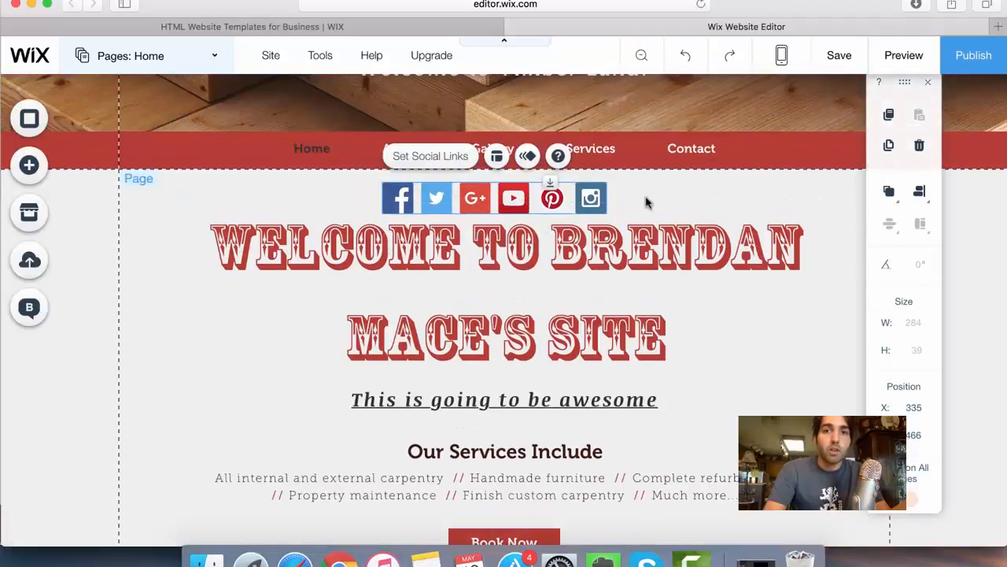
{"action": "left_click", "coordinate": [421, 162]}
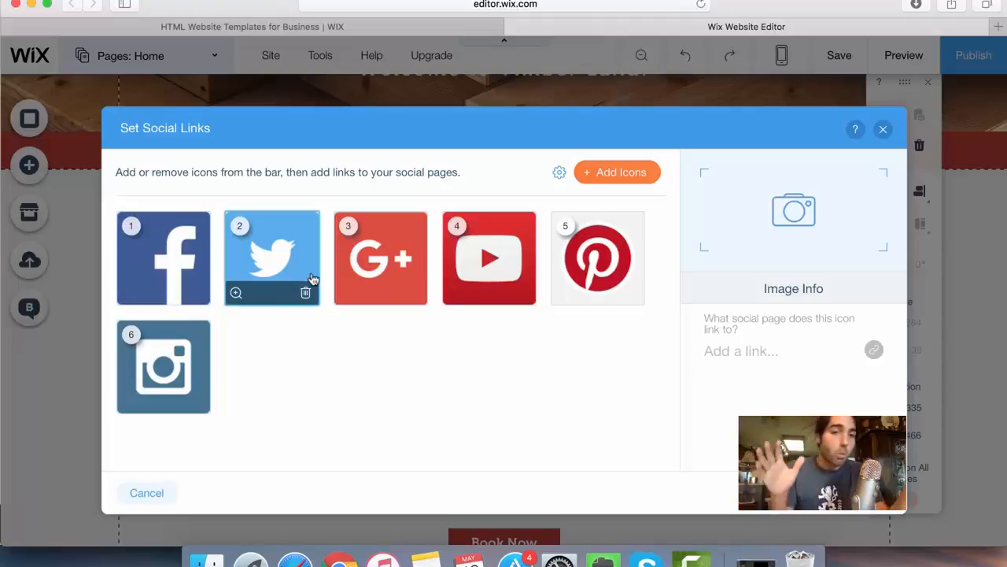
{"action": "left_click_drag", "start_coordinate": [311, 280], "coordinate": [145, 266]}
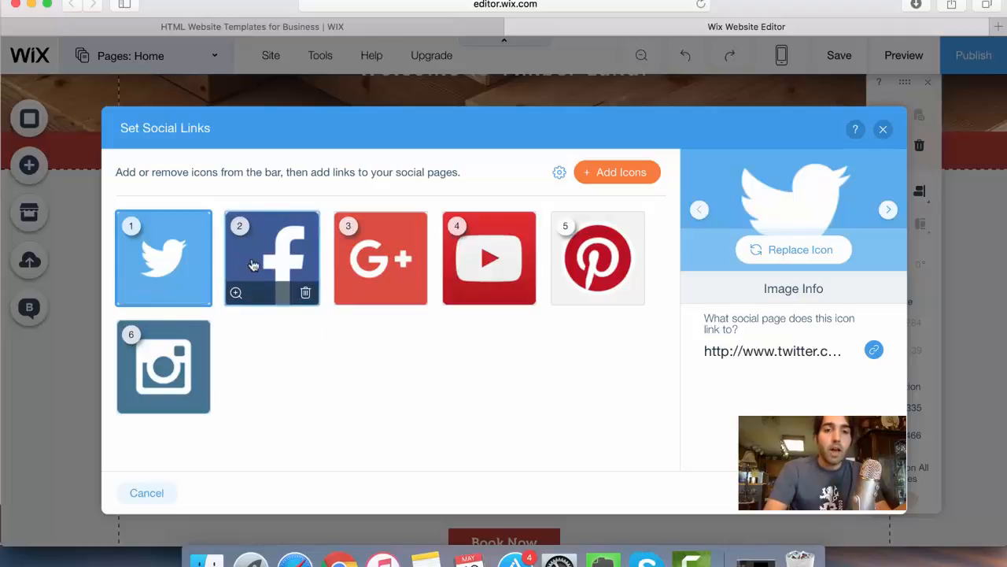
{"action": "left_click_drag", "start_coordinate": [267, 262], "coordinate": [385, 264]}
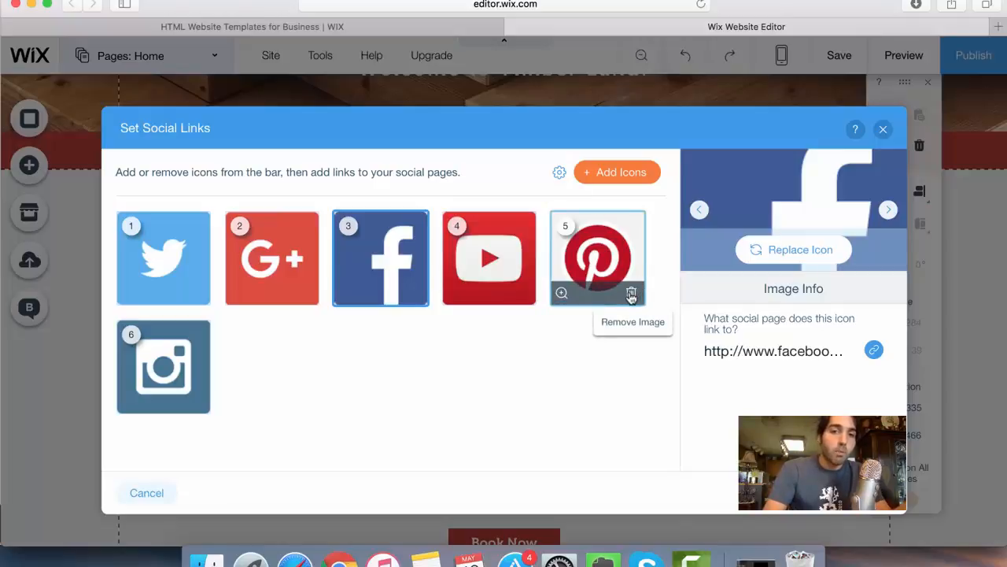
{"action": "left_click", "coordinate": [631, 293]}
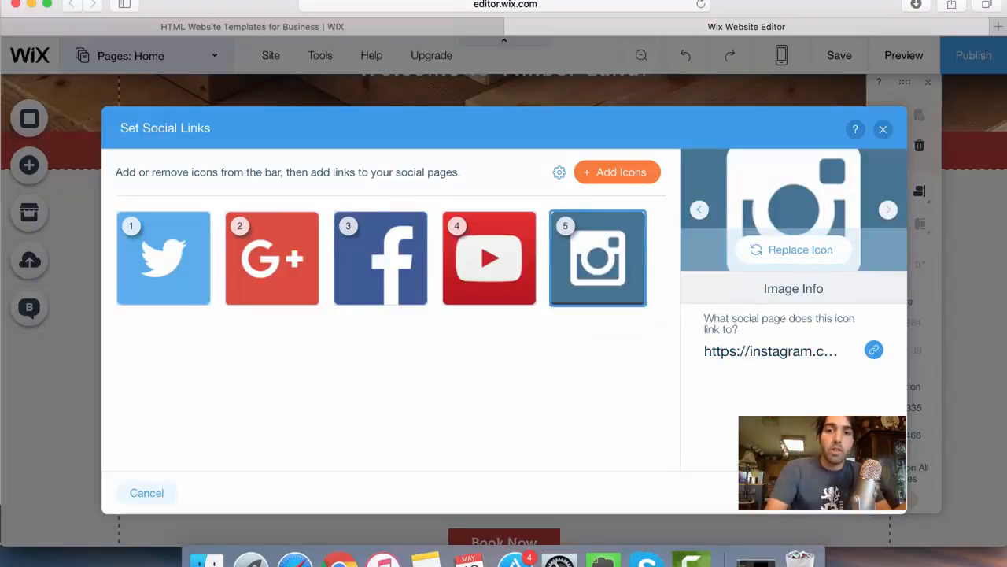
- Apply the edited social links and browse the video, music and image elements that can be added to the page
{"action": "left_click", "coordinate": [860, 492]}
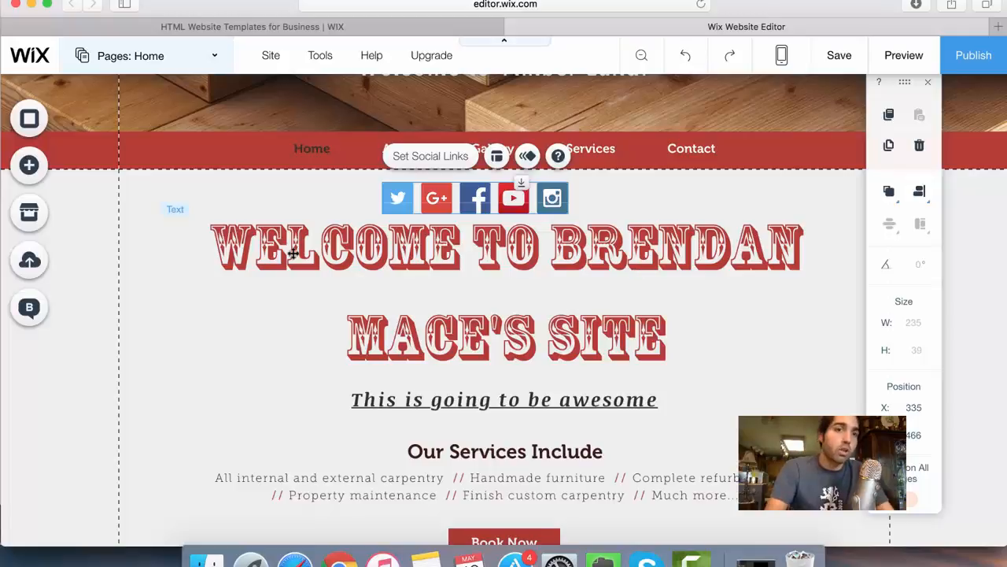
{"action": "left_click", "coordinate": [28, 181]}
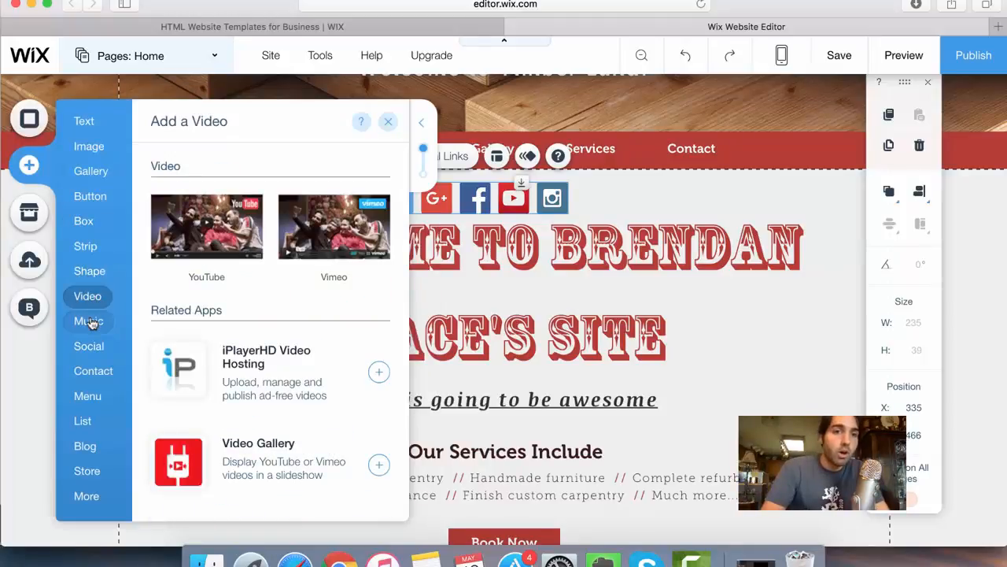
{"action": "mouse_move", "coordinate": [92, 325]}
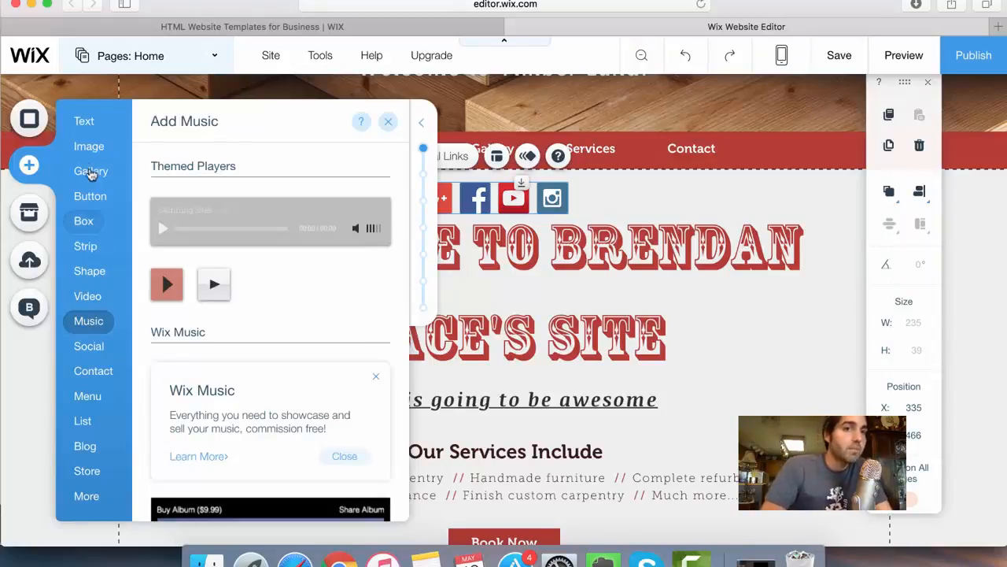
{"action": "mouse_move", "coordinate": [86, 155]}
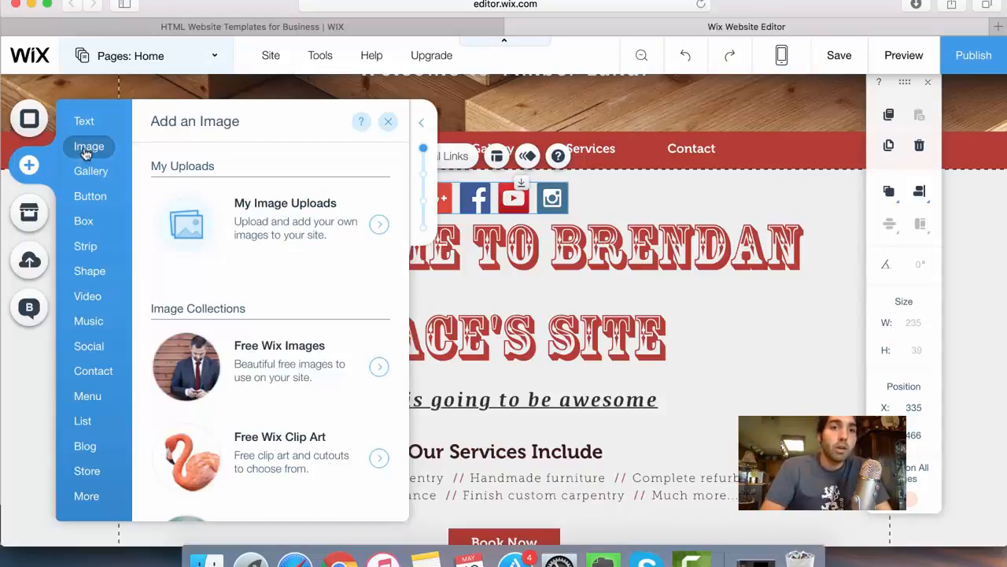
- Upload "Screen Shot 2016-05-11 at 8.26.16 PM" from the Desktop to the image library and add it to the home page
{"action": "left_click", "coordinate": [212, 226]}
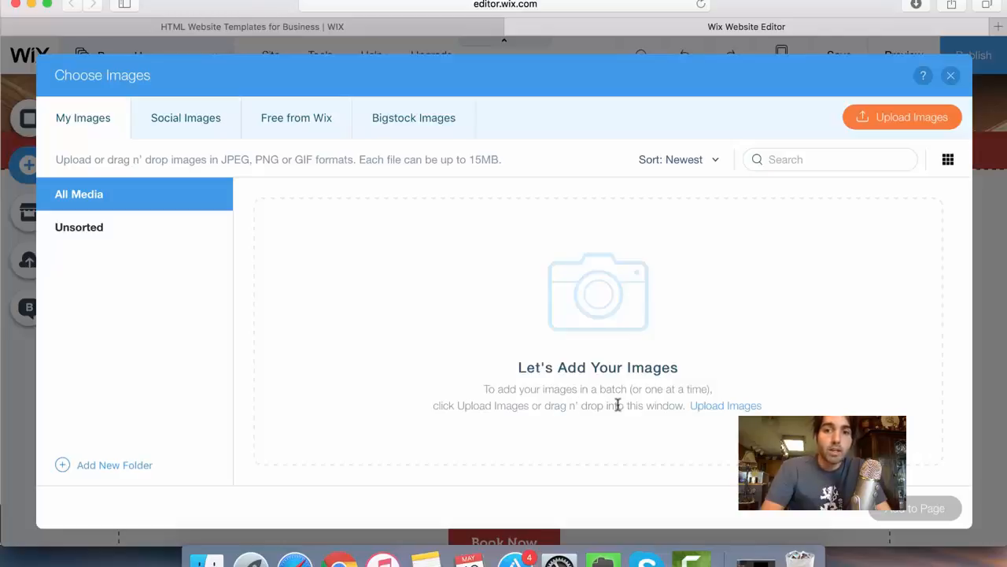
{"action": "left_click", "coordinate": [722, 407]}
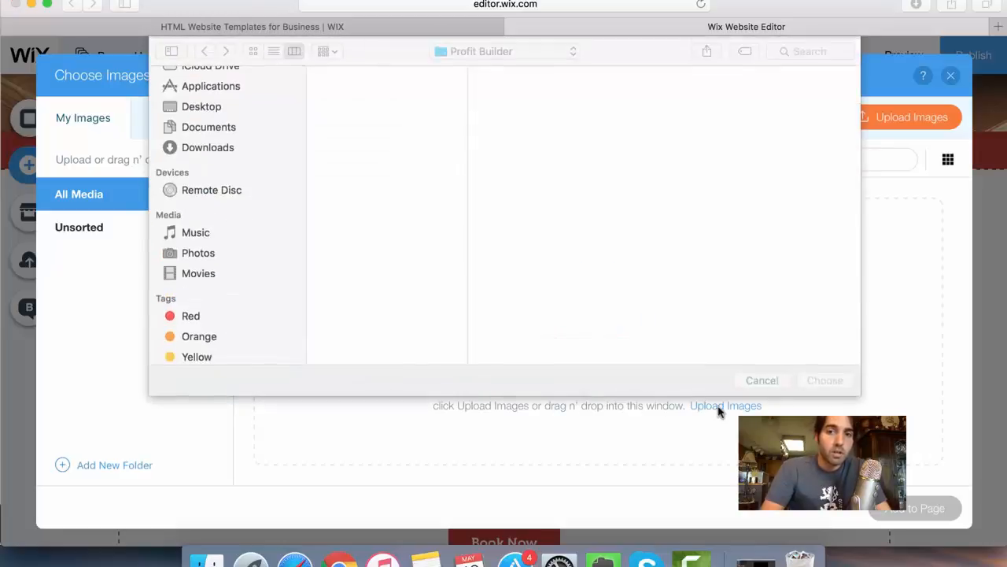
{"action": "left_click", "coordinate": [229, 137]}
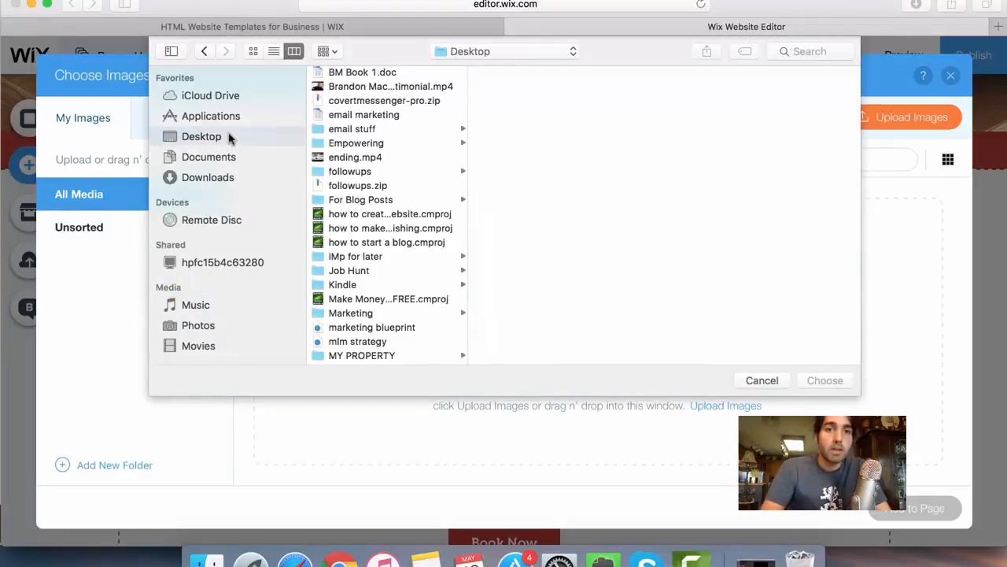
{"action": "scroll", "coordinate": [441, 286], "scroll_direction": "down", "scroll_amount": 8}
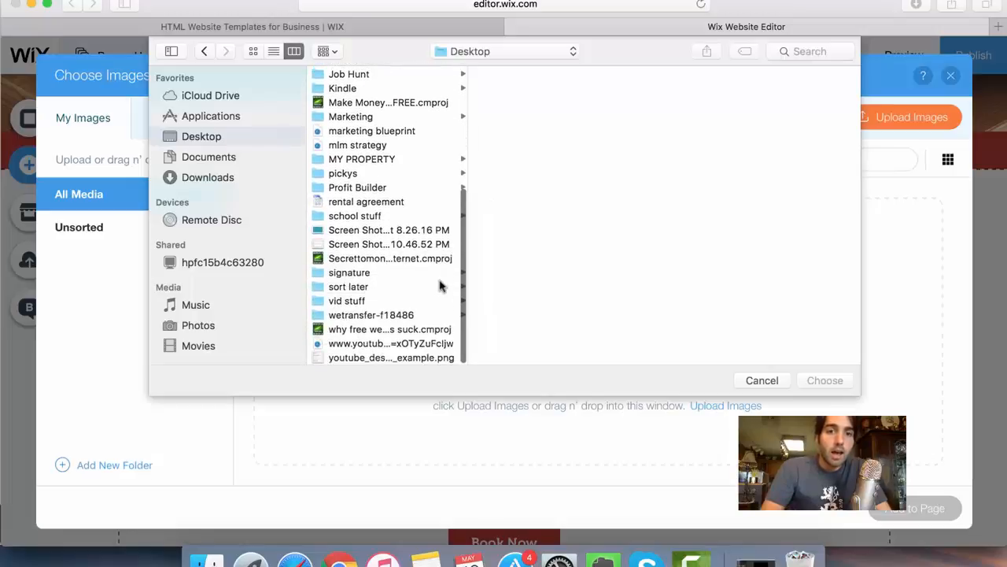
{"action": "left_click", "coordinate": [377, 233]}
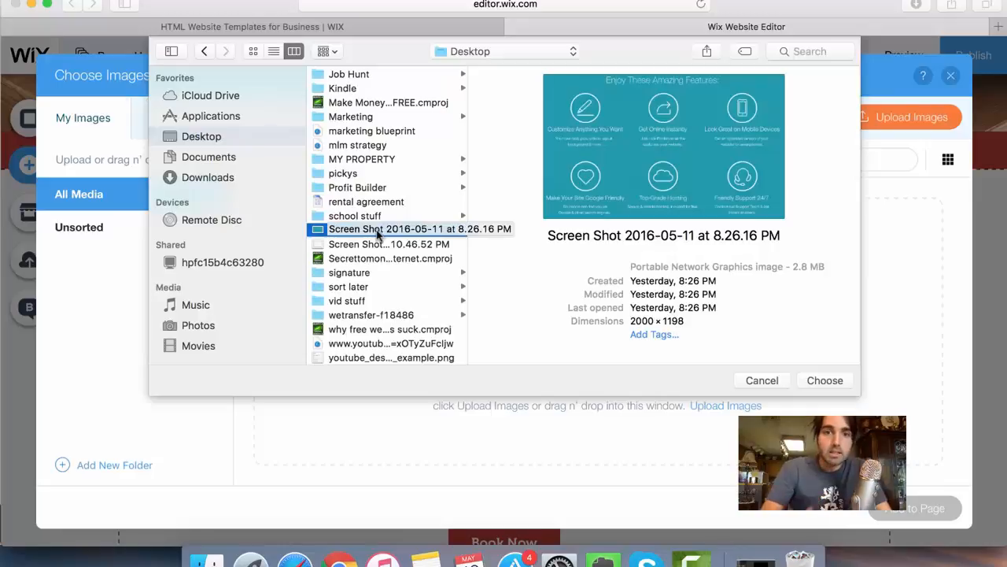
{"action": "left_click", "coordinate": [838, 379]}
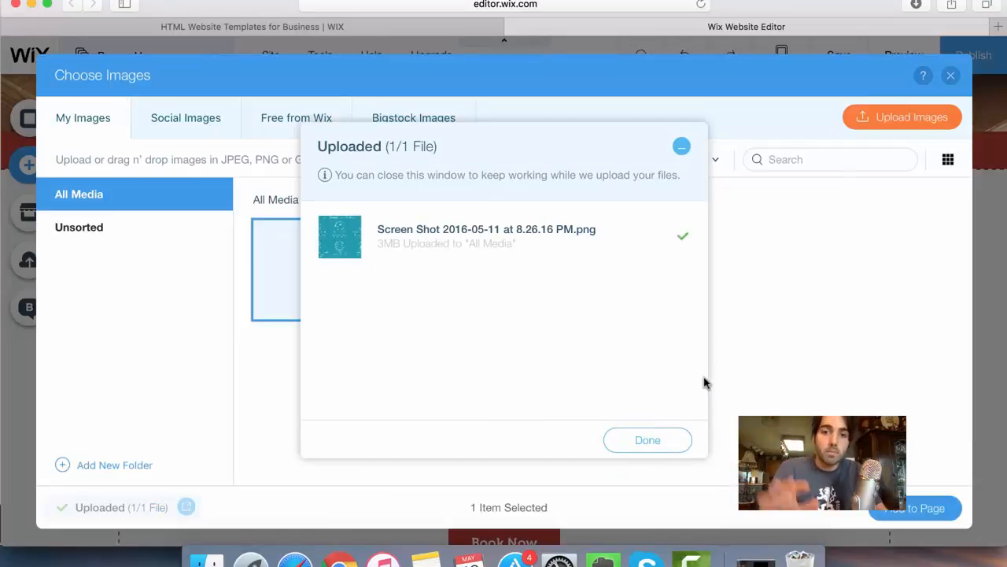
{"action": "left_click", "coordinate": [640, 439]}
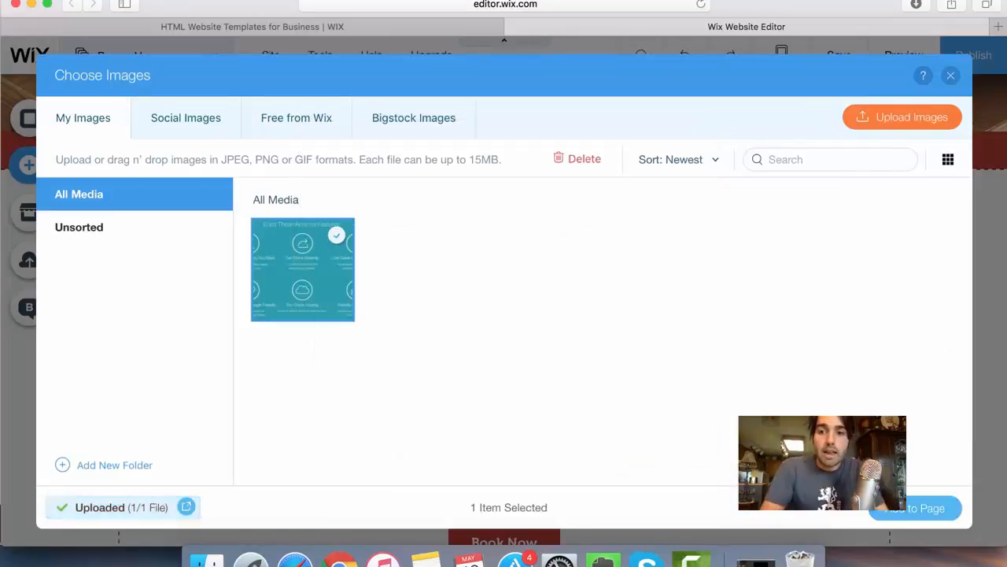
{"action": "left_click", "coordinate": [903, 510]}
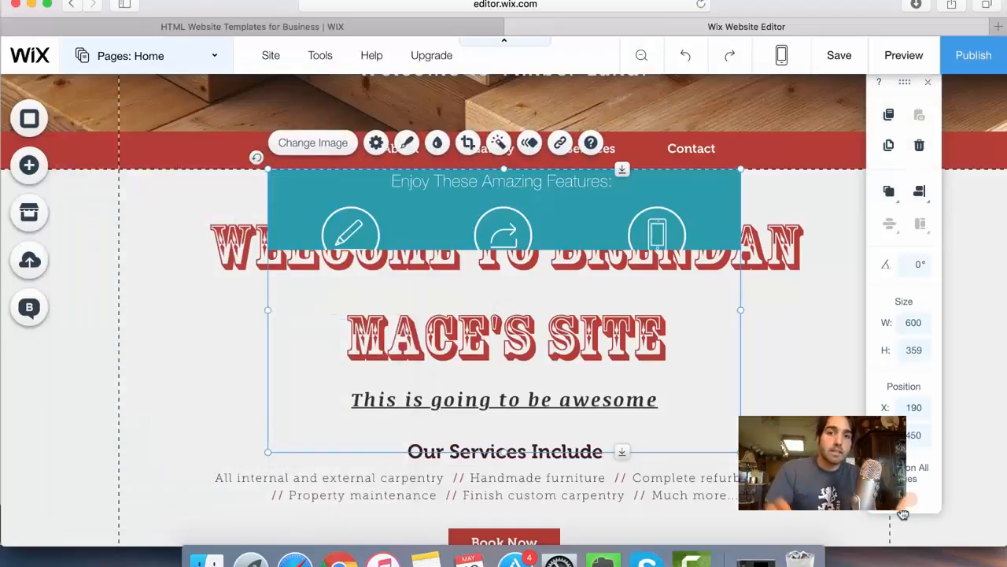
- Move the added features image down below the "Our Services Include" heading, to about X 102, Y 811
{"action": "left_click_drag", "start_coordinate": [719, 358], "coordinate": [732, 429]}
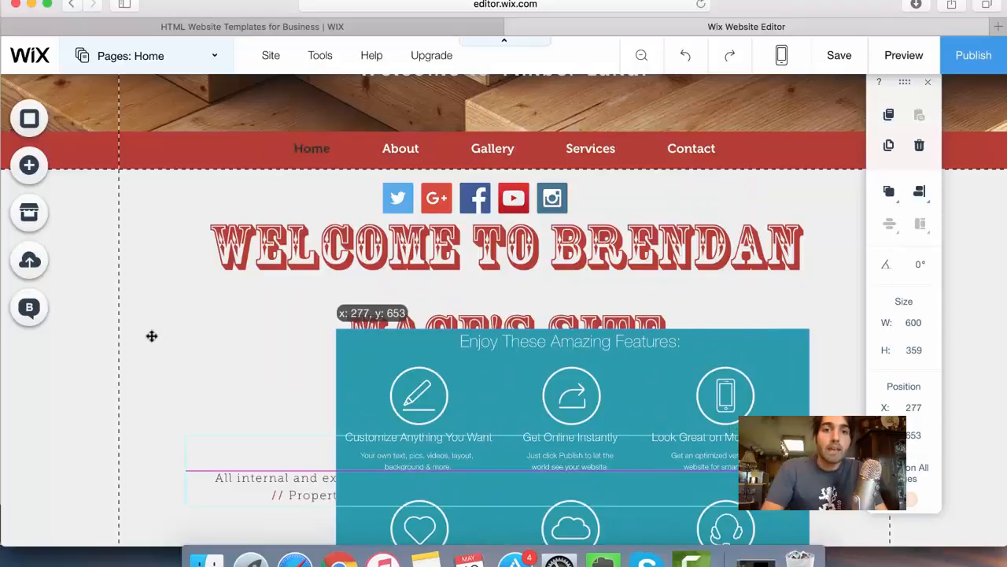
{"action": "scroll", "coordinate": [151, 338], "scroll_direction": "down", "scroll_amount": 5}
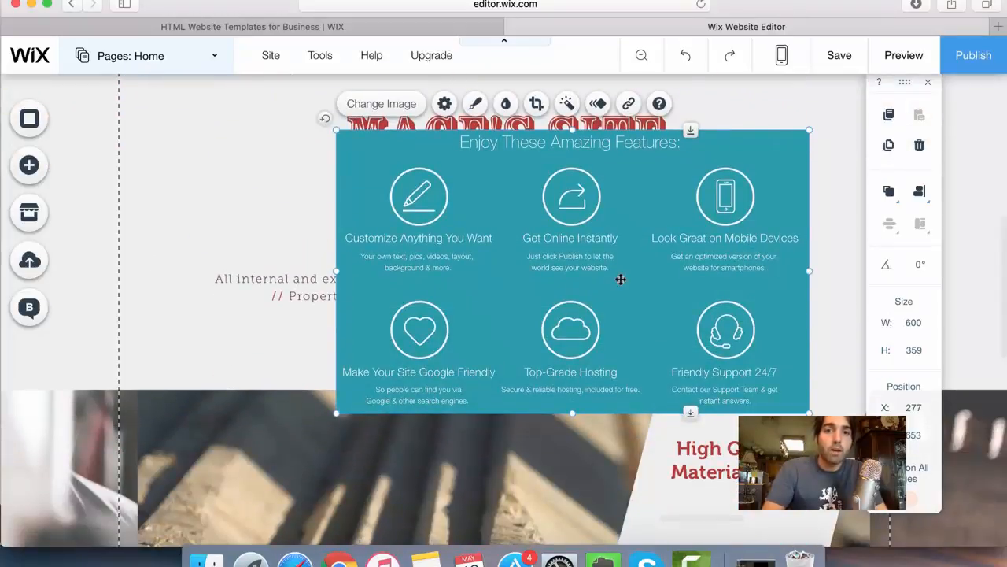
{"action": "left_click_drag", "start_coordinate": [621, 279], "coordinate": [470, 396]}
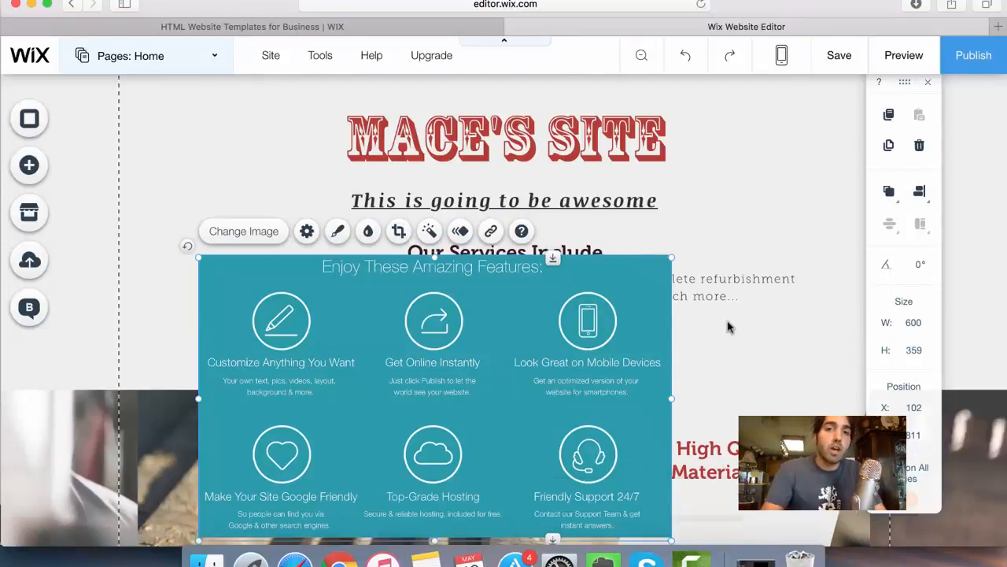
- Try the teal bubbles video as page background, and set the home page background to the banana pattern instead
{"action": "scroll", "coordinate": [726, 325], "scroll_direction": "up", "scroll_amount": 5}
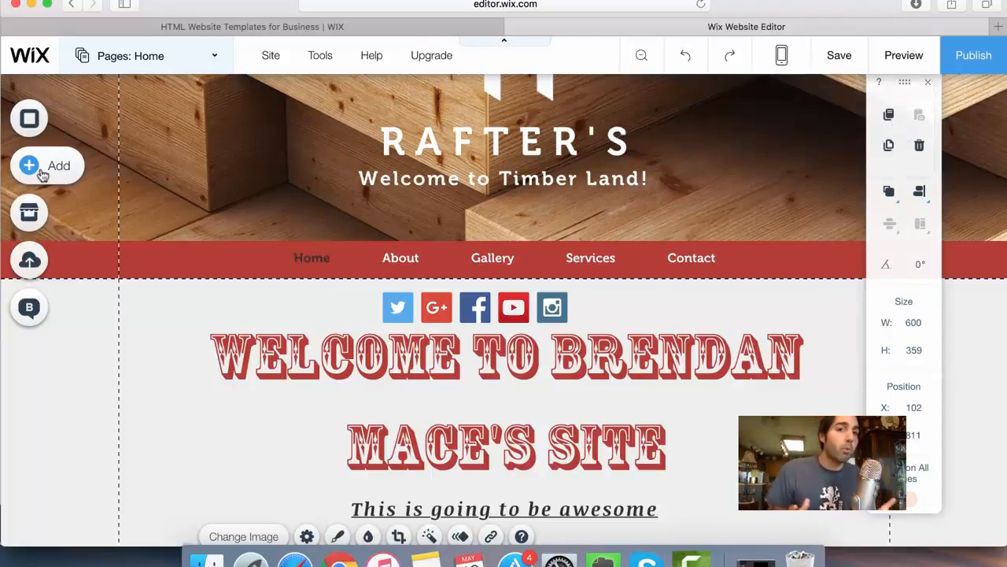
{"action": "left_click", "coordinate": [50, 120]}
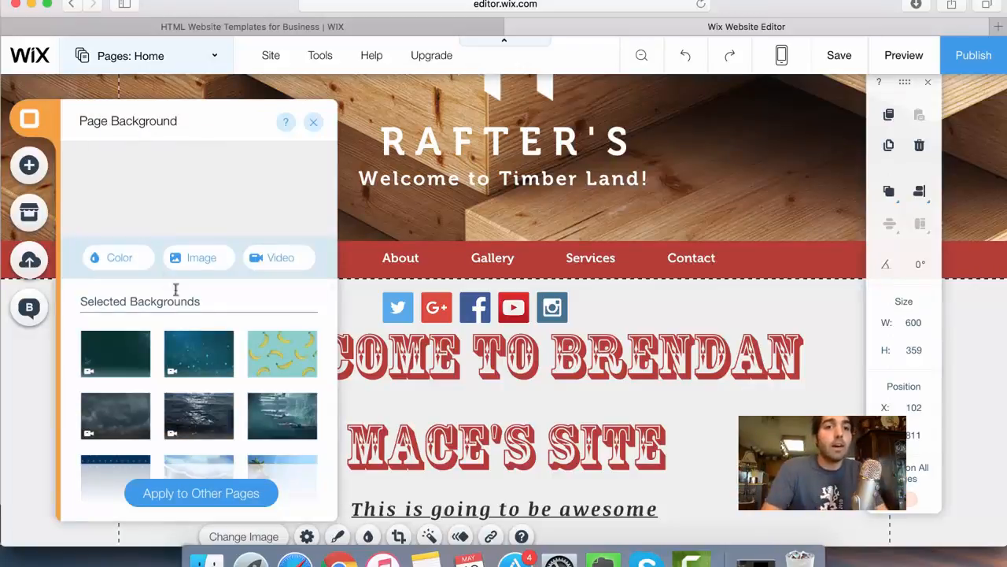
{"action": "left_click", "coordinate": [202, 363]}
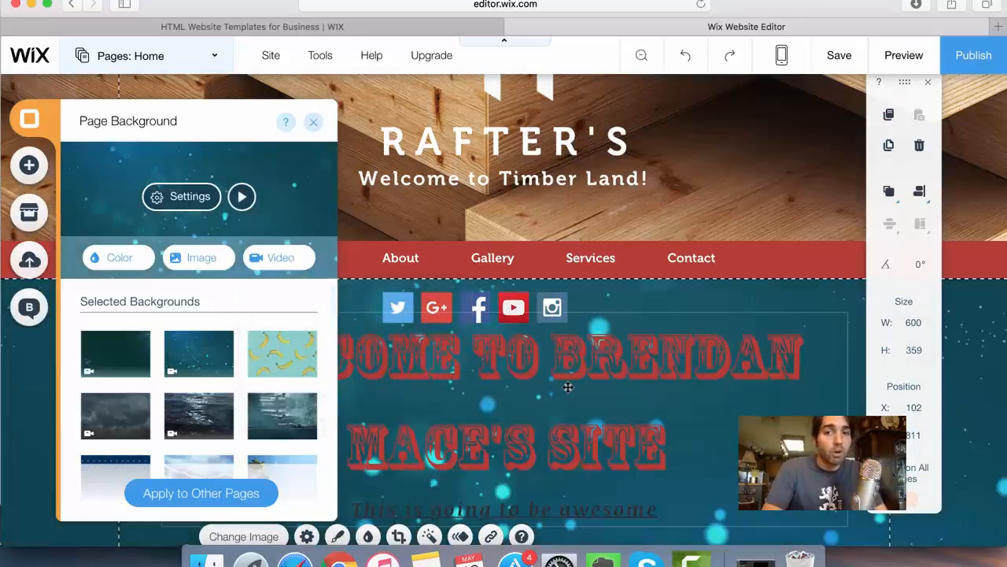
{"action": "left_click", "coordinate": [287, 375]}
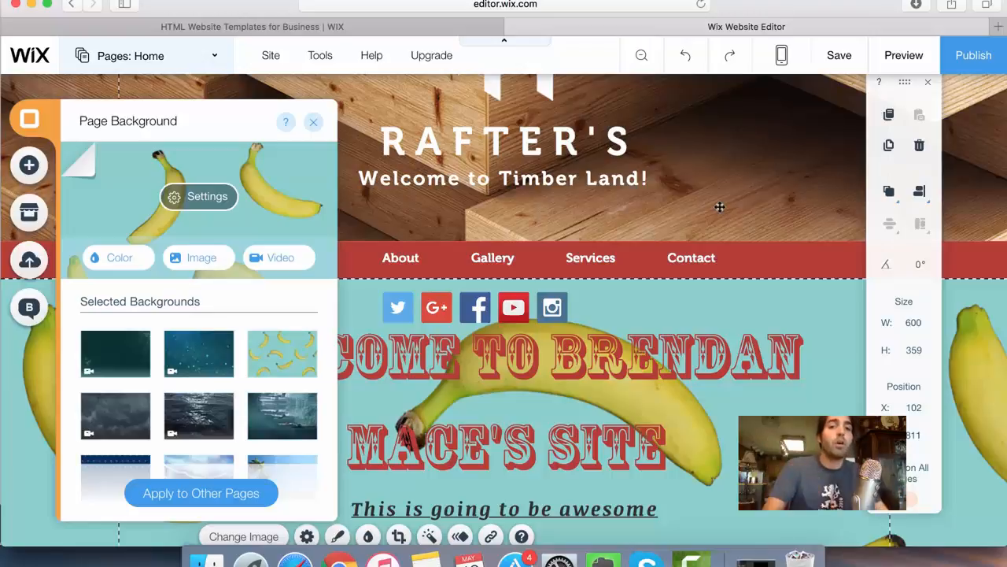
{"action": "left_click", "coordinate": [794, 218]}
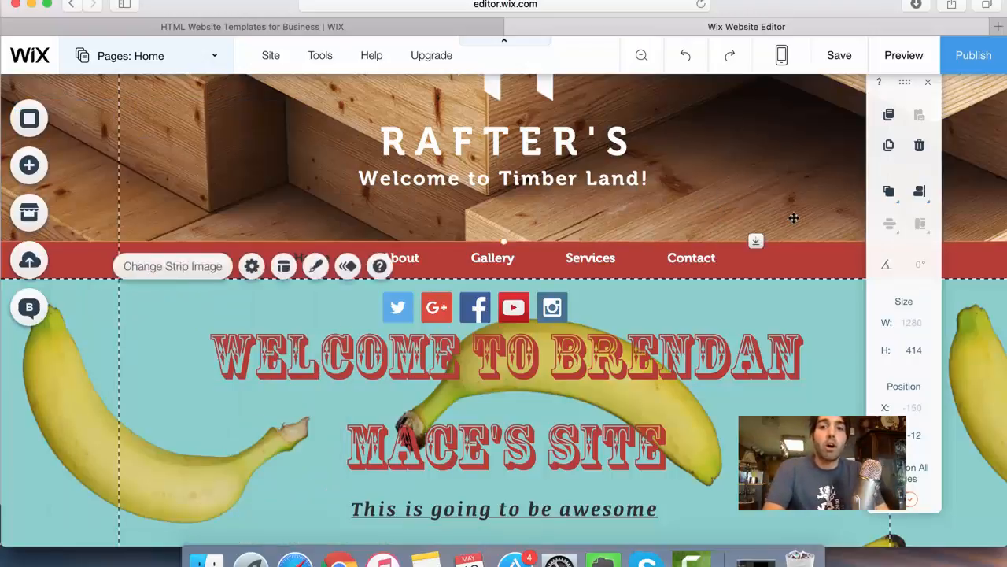
- Save the site on a free Wix.com domain with "welcome" as the ending of its address
{"action": "scroll", "coordinate": [764, 362], "scroll_direction": "down", "scroll_amount": 3}
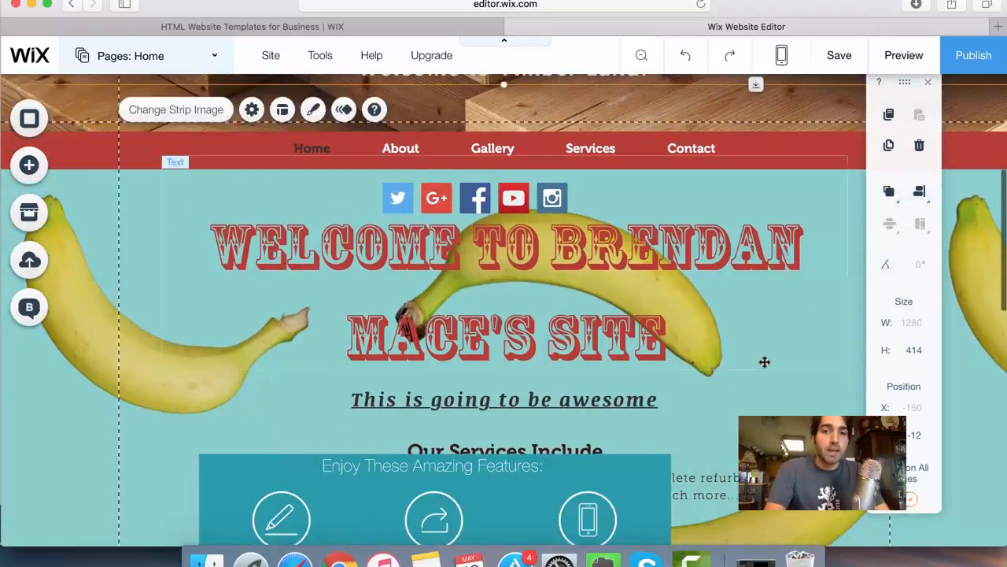
{"action": "scroll", "coordinate": [764, 362], "scroll_direction": "down", "scroll_amount": 8}
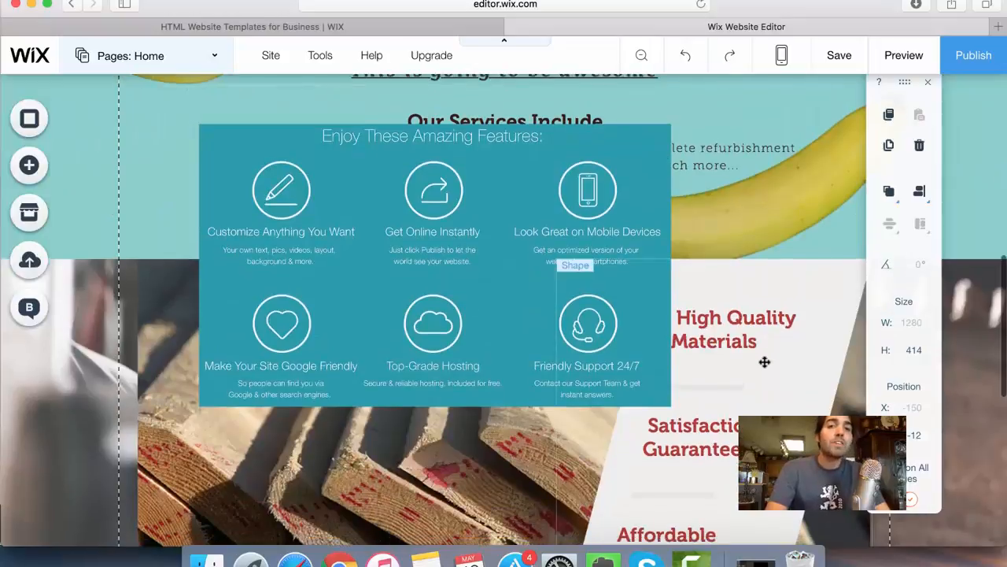
{"action": "scroll", "coordinate": [764, 362], "scroll_direction": "up", "scroll_amount": 8}
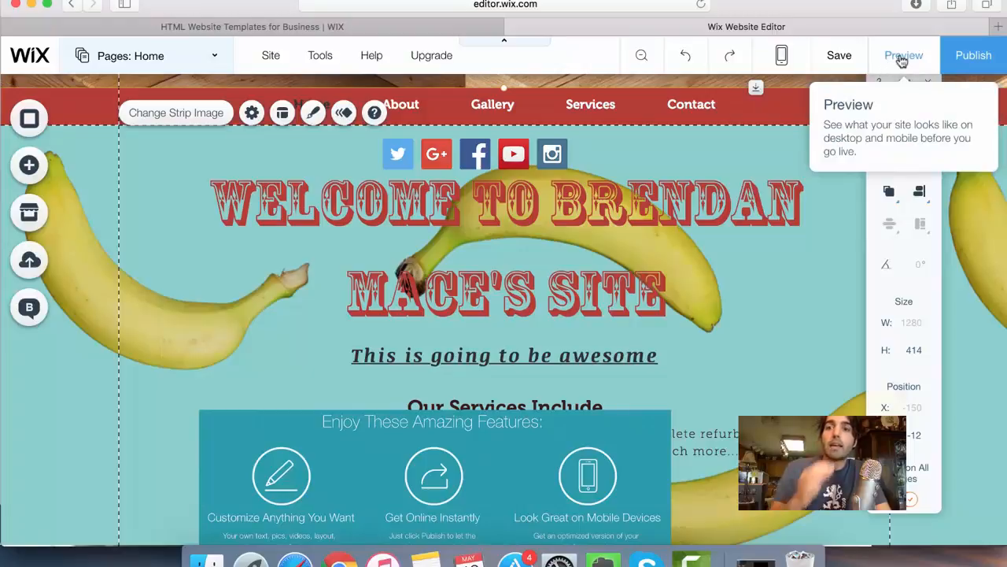
{"action": "left_click", "coordinate": [839, 55]}
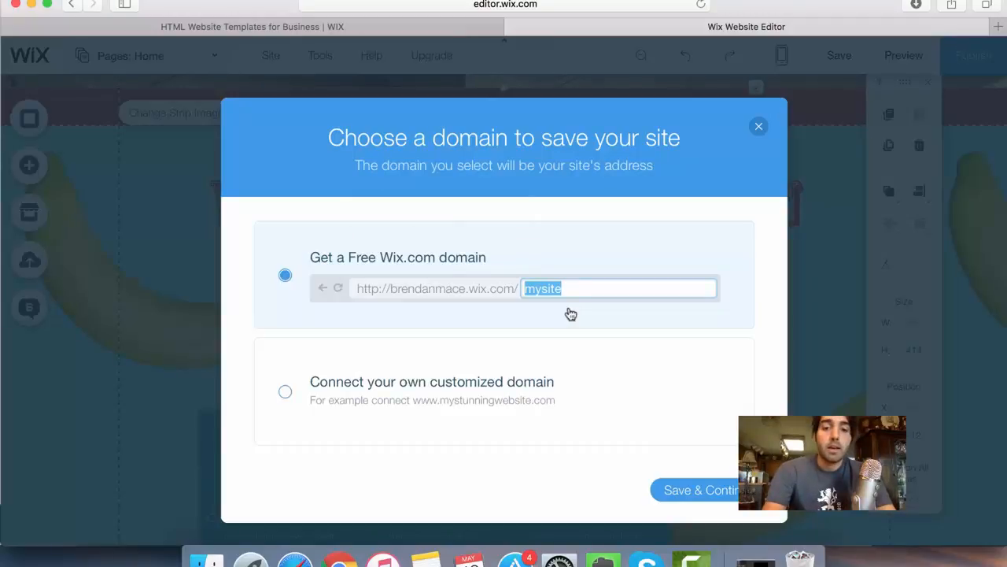
{"action": "type", "text": "welcome"}
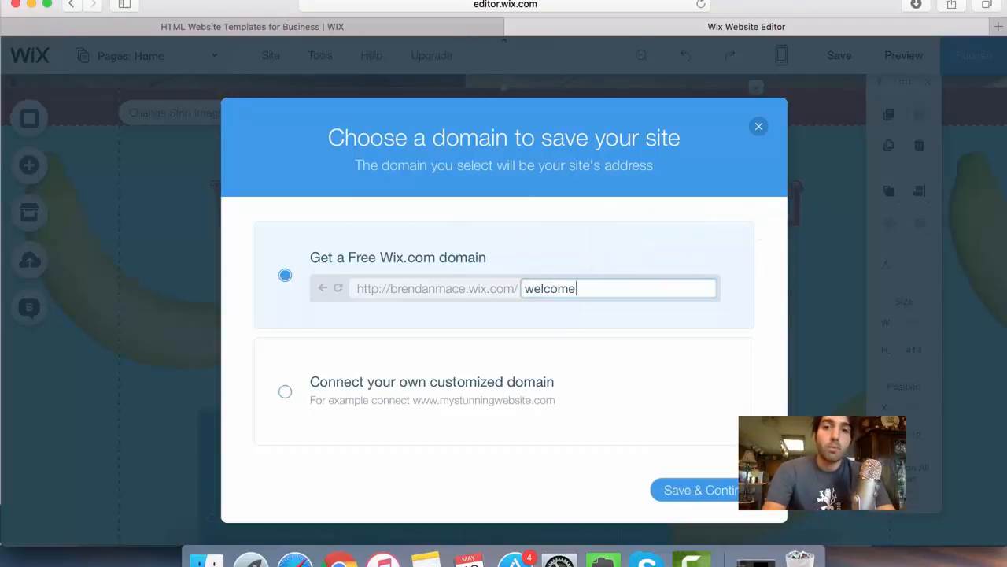
{"action": "left_click", "coordinate": [685, 493]}
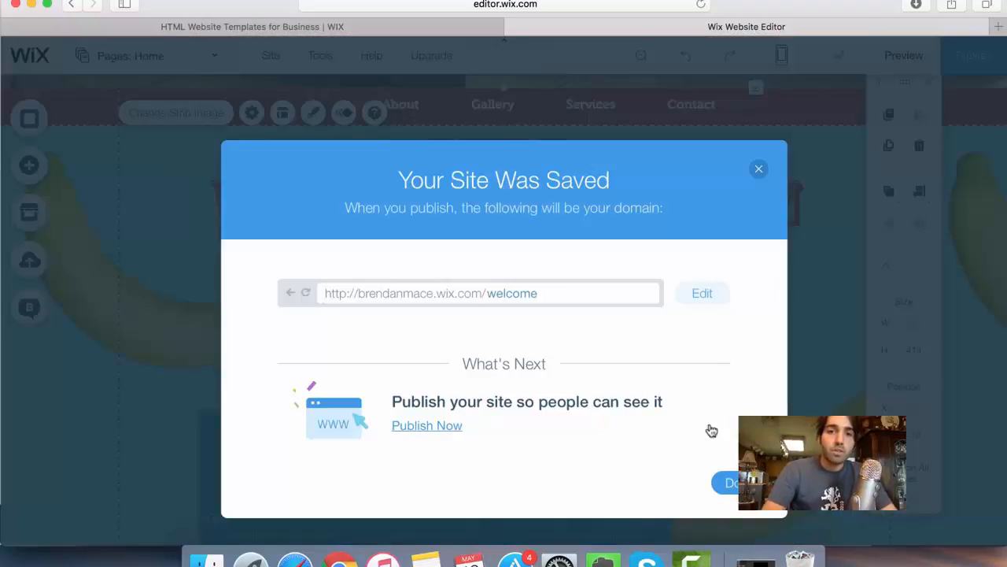
{"action": "left_click", "coordinate": [725, 481]}
- Preview the site, check the home page from header to footer, and return to the editor
{"action": "left_click", "coordinate": [901, 62]}
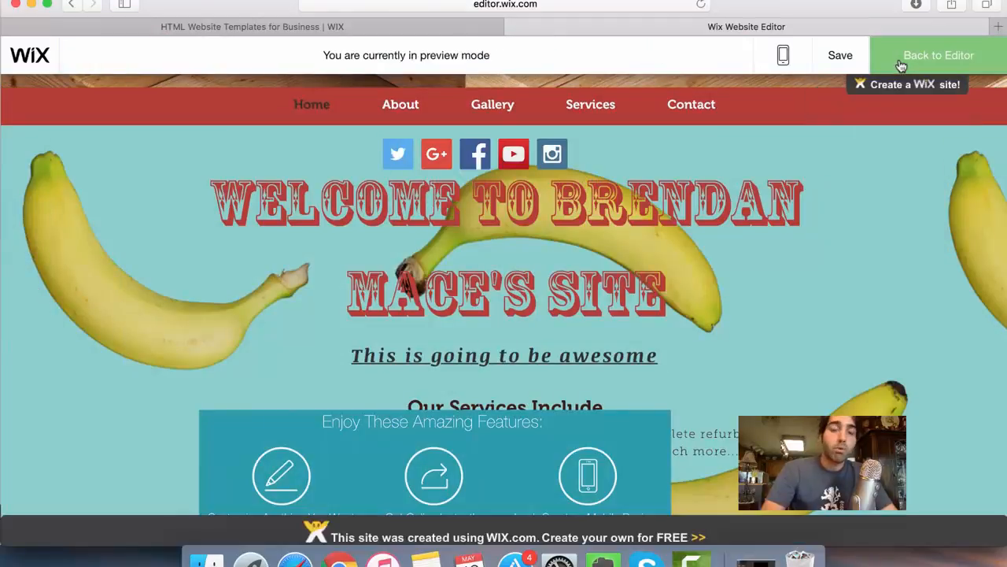
{"action": "scroll", "coordinate": [705, 177], "scroll_direction": "up", "scroll_amount": 5}
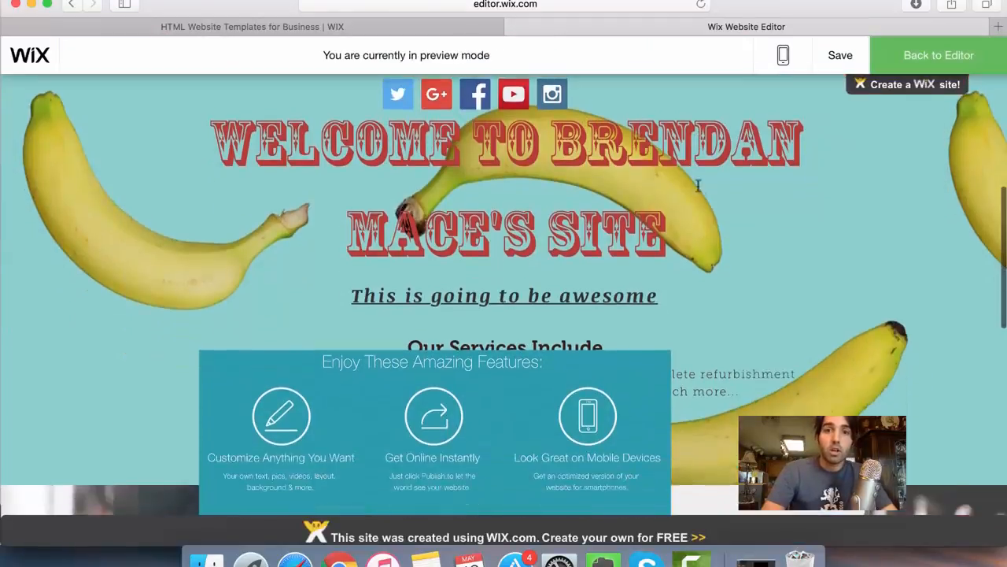
{"action": "scroll", "coordinate": [699, 190], "scroll_direction": "down", "scroll_amount": 10}
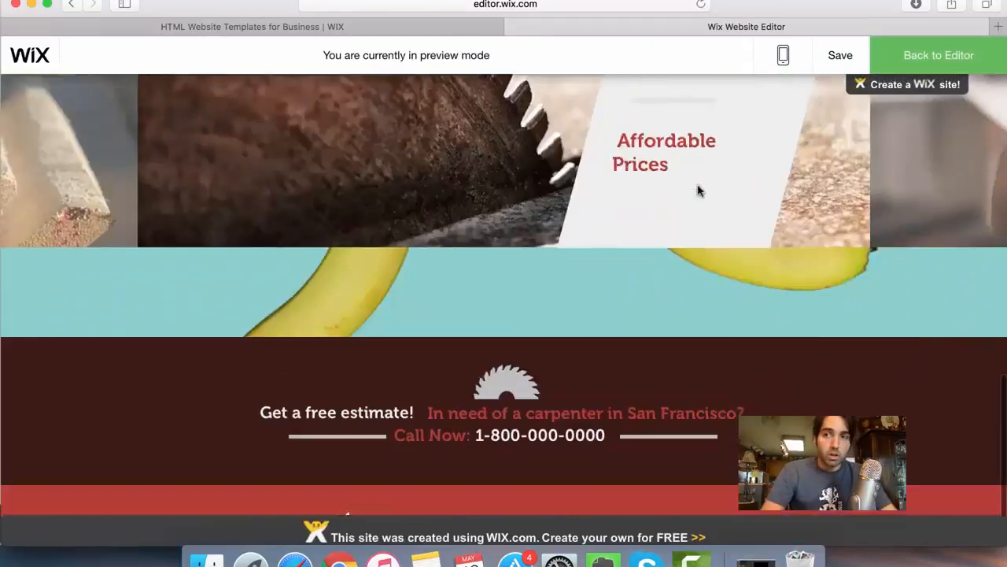
{"action": "scroll", "coordinate": [700, 189], "scroll_direction": "up", "scroll_amount": 10}
{"action": "scroll", "coordinate": [699, 189], "scroll_direction": "down", "scroll_amount": 10}
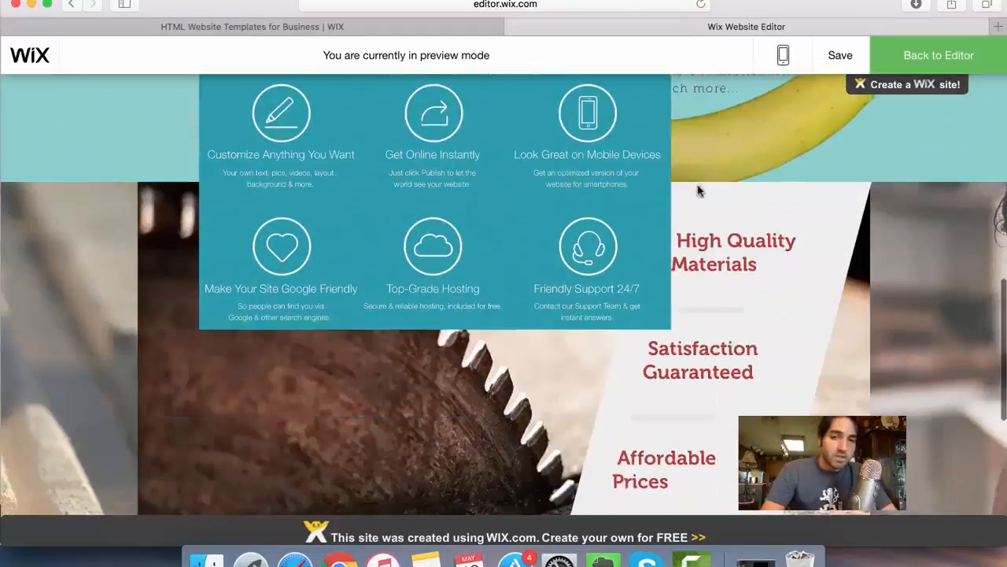
{"action": "scroll", "coordinate": [698, 189], "scroll_direction": "up", "scroll_amount": 10}
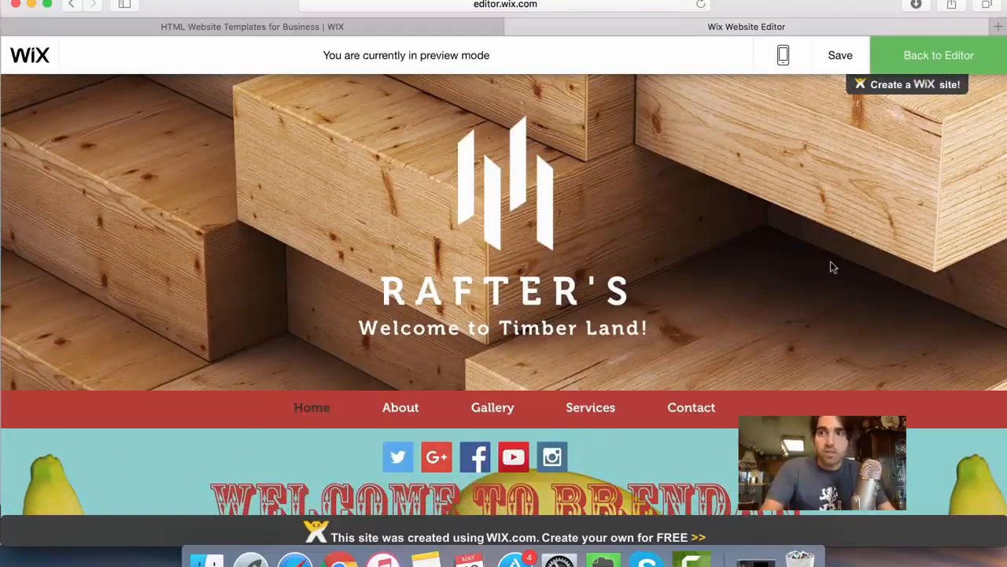
{"action": "left_click", "coordinate": [906, 62]}
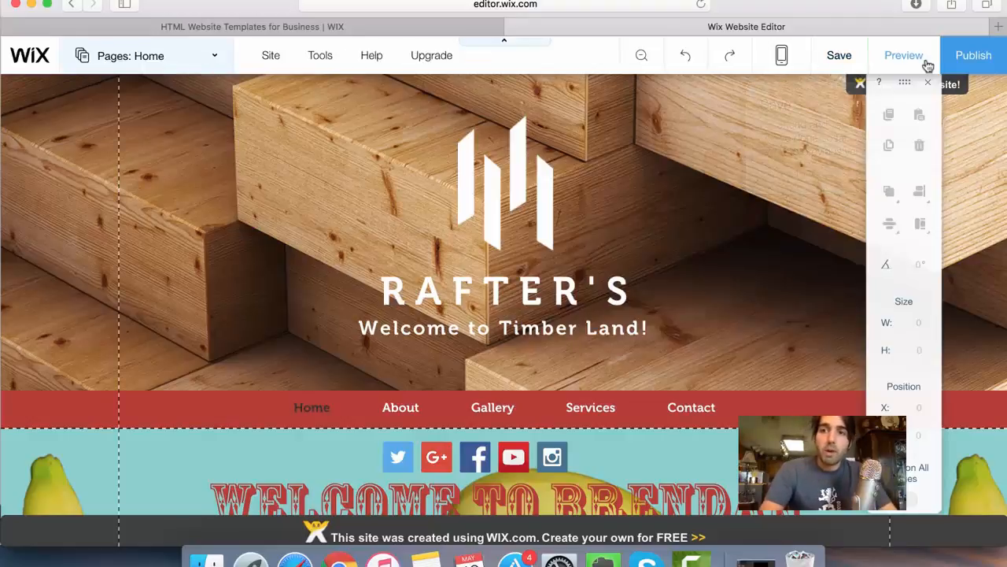
- Publish the site and look over the live home page in the browser
{"action": "left_click", "coordinate": [976, 67]}
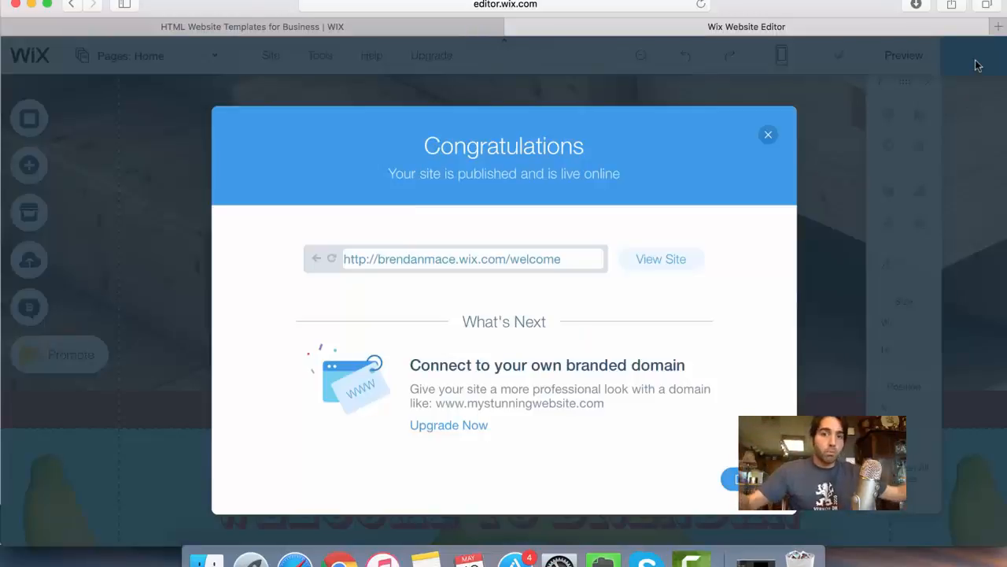
{"action": "left_click", "coordinate": [666, 270]}
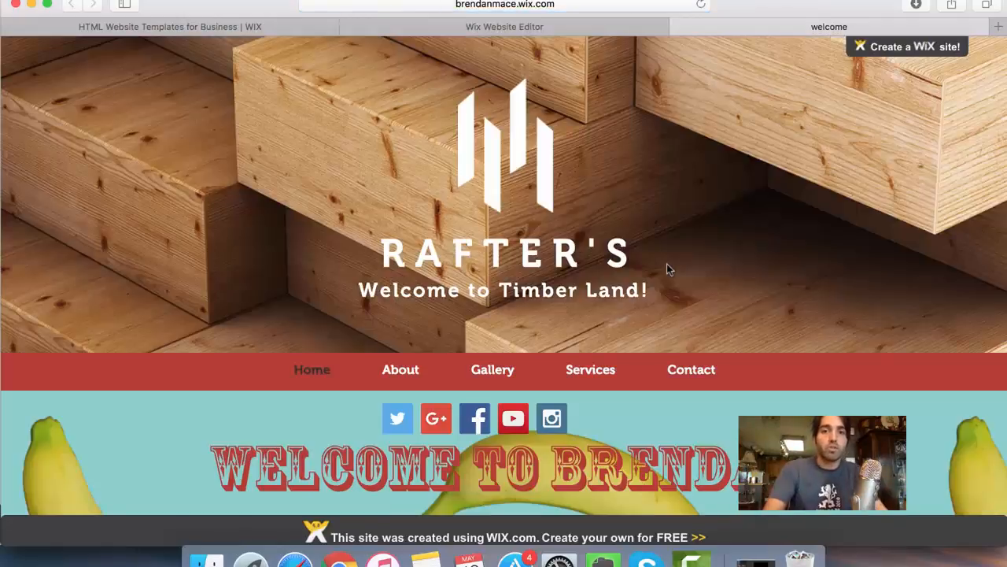
{"action": "scroll", "coordinate": [667, 264], "scroll_direction": "down", "scroll_amount": 15}
{"action": "scroll", "coordinate": [724, 230], "scroll_direction": "up", "scroll_amount": 5}
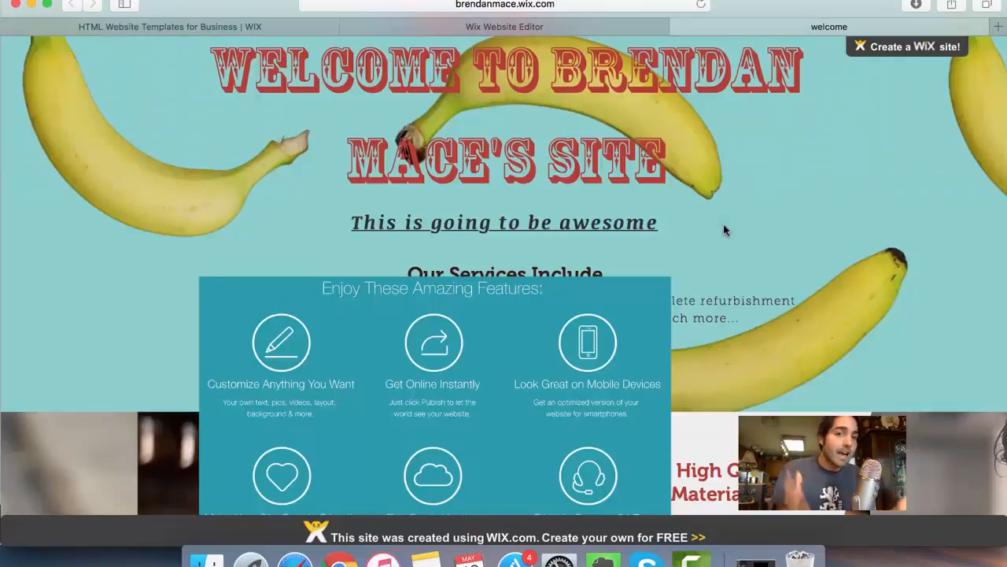
{"action": "scroll", "coordinate": [725, 230], "scroll_direction": "up", "scroll_amount": 3}
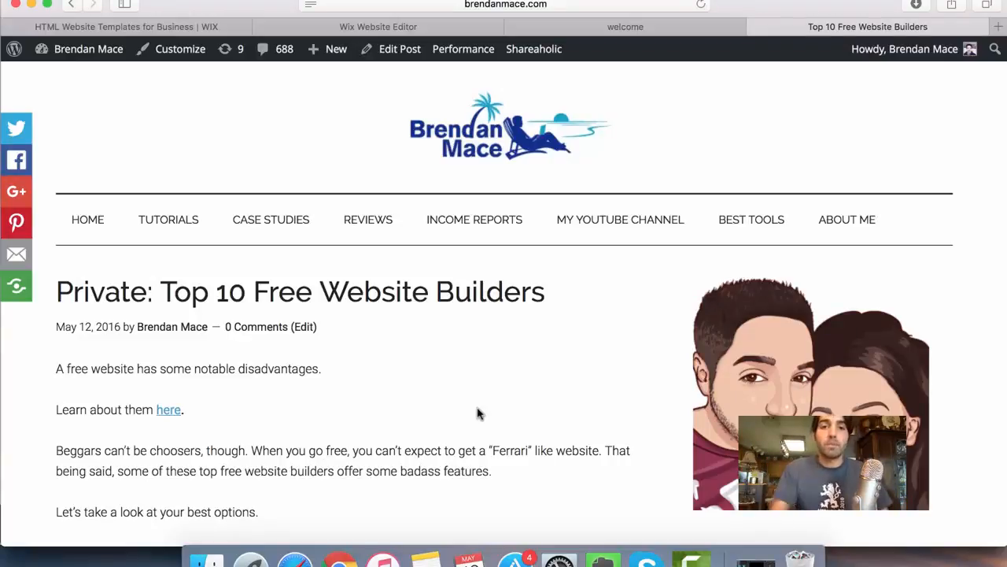
- Read through the "Top 10 Free Website Builders" blog post, covering its Wix.com and WordPress.com entries
{"action": "scroll", "coordinate": [478, 413], "scroll_direction": "down", "scroll_amount": 8}
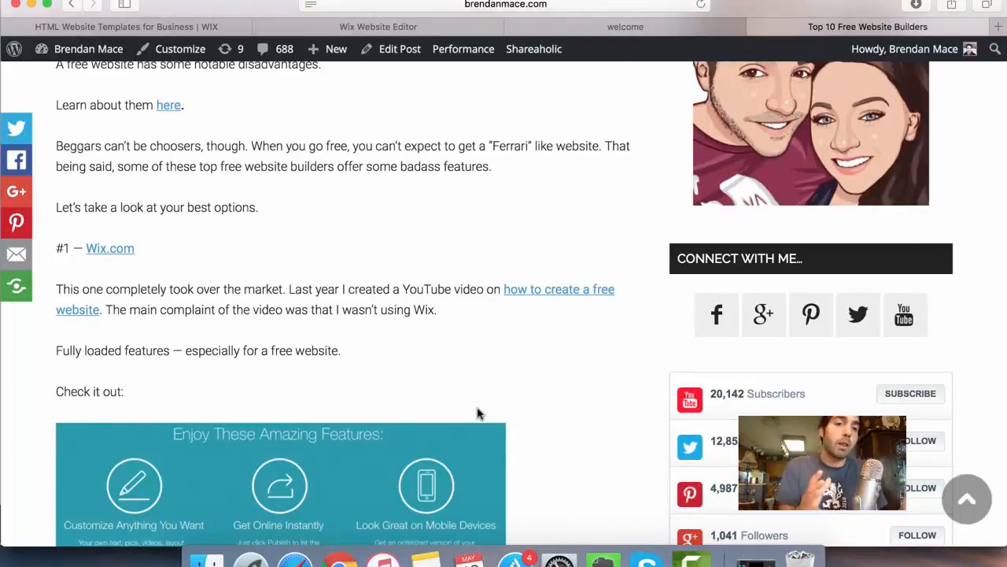
{"action": "scroll", "coordinate": [477, 413], "scroll_direction": "down", "scroll_amount": 12}
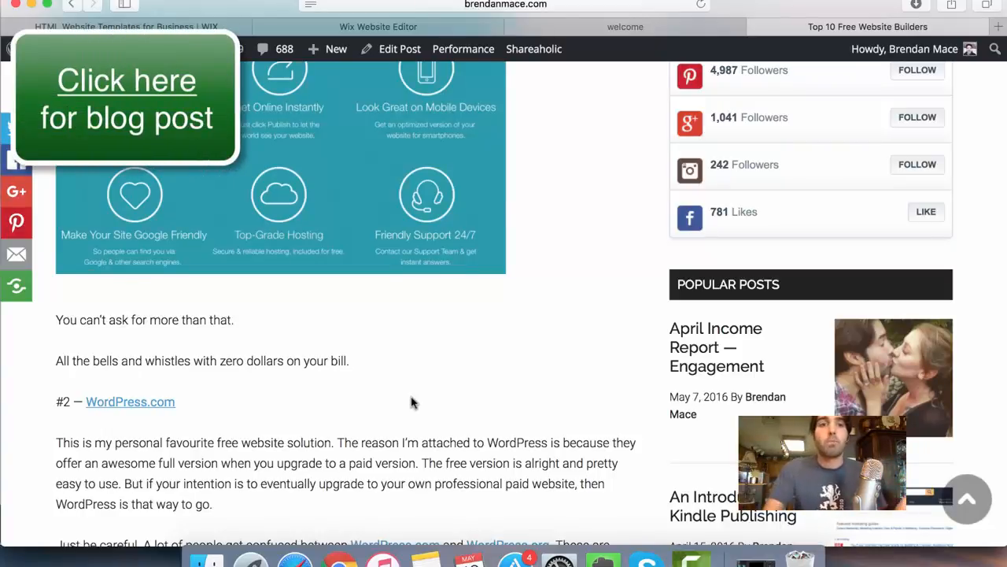
{"action": "scroll", "coordinate": [410, 402], "scroll_direction": "up", "scroll_amount": 5}
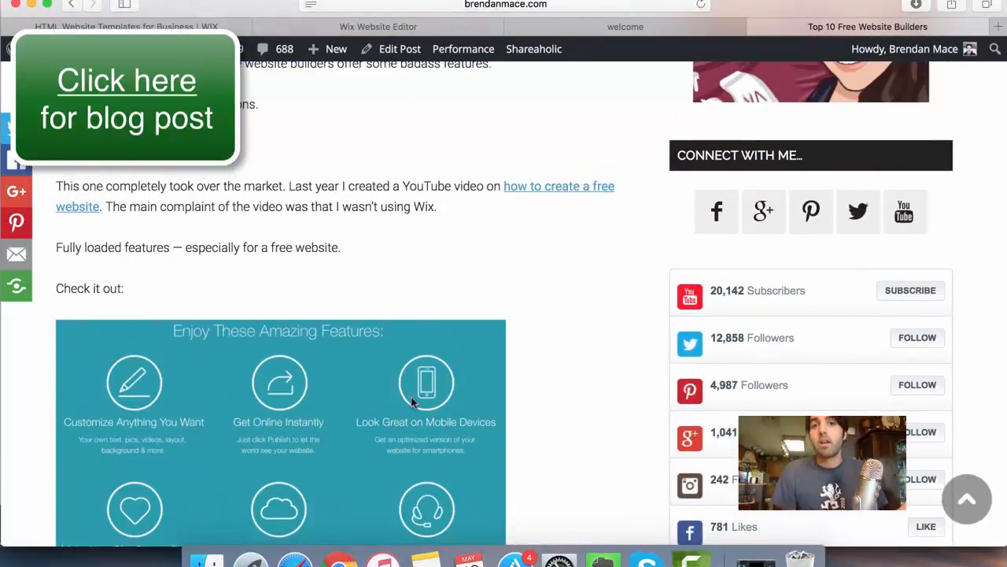
{"action": "scroll", "coordinate": [410, 397], "scroll_direction": "up", "scroll_amount": 3}
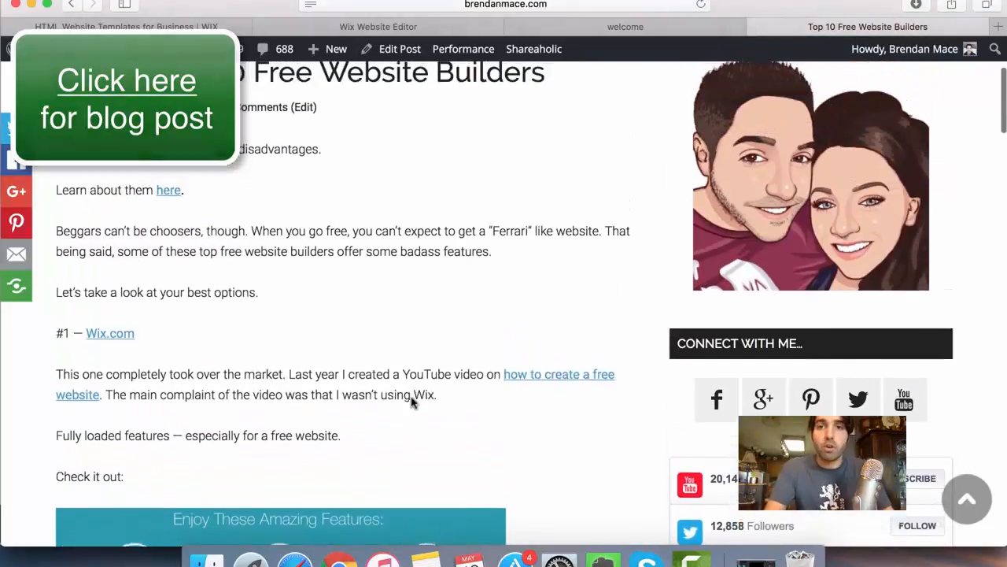